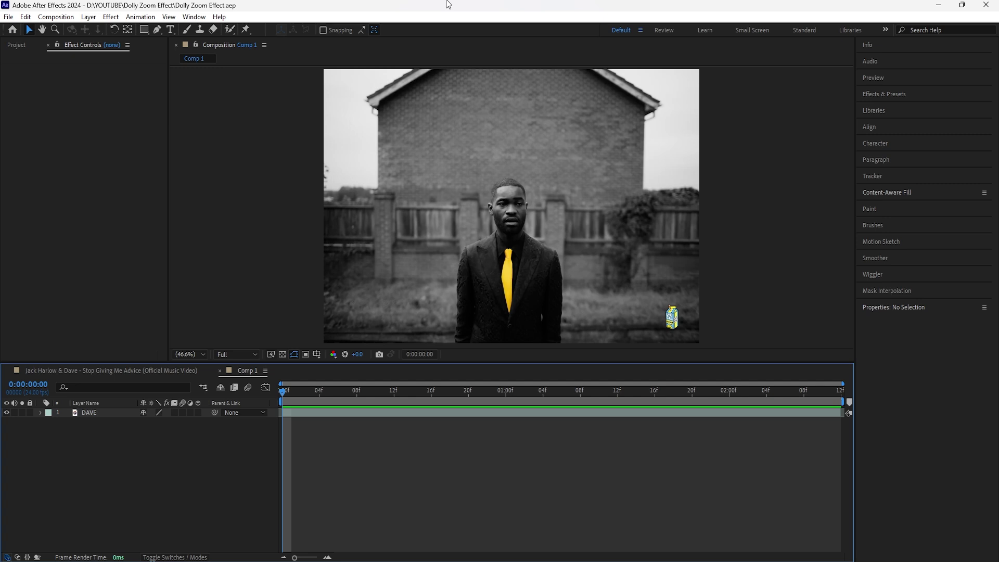
# Step: Paint the man on the DAVE layer with an enlarged Roto Brush, subtracting unwanted areas
pyautogui.press('space')
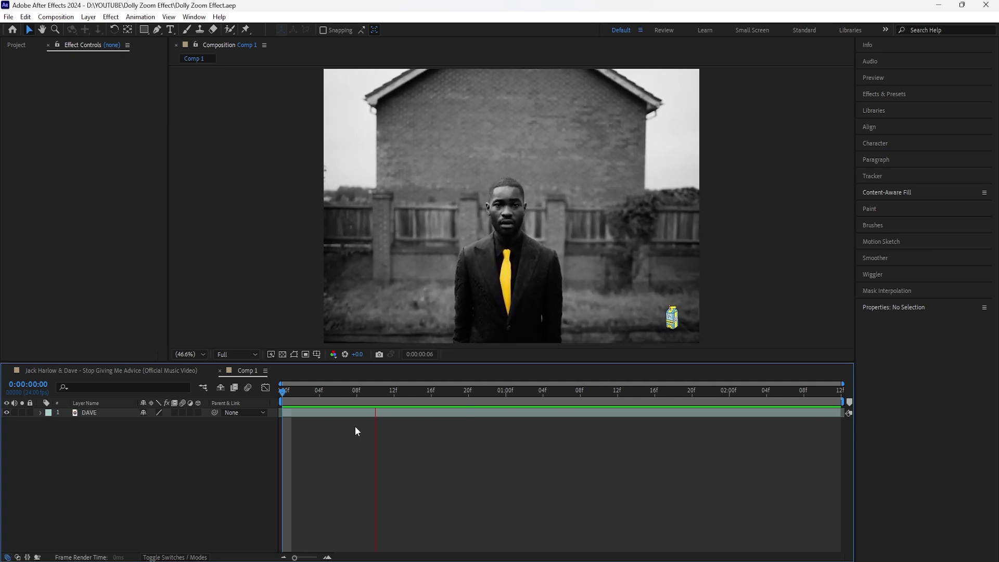
pyautogui.click(319, 413)
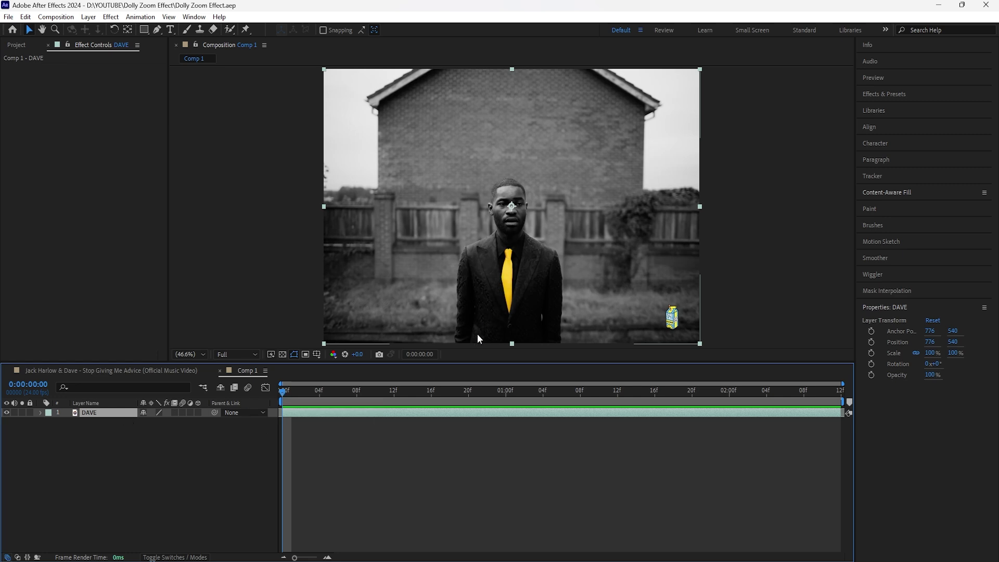
pyautogui.doubleClick(105, 412)
pyautogui.click(229, 30)
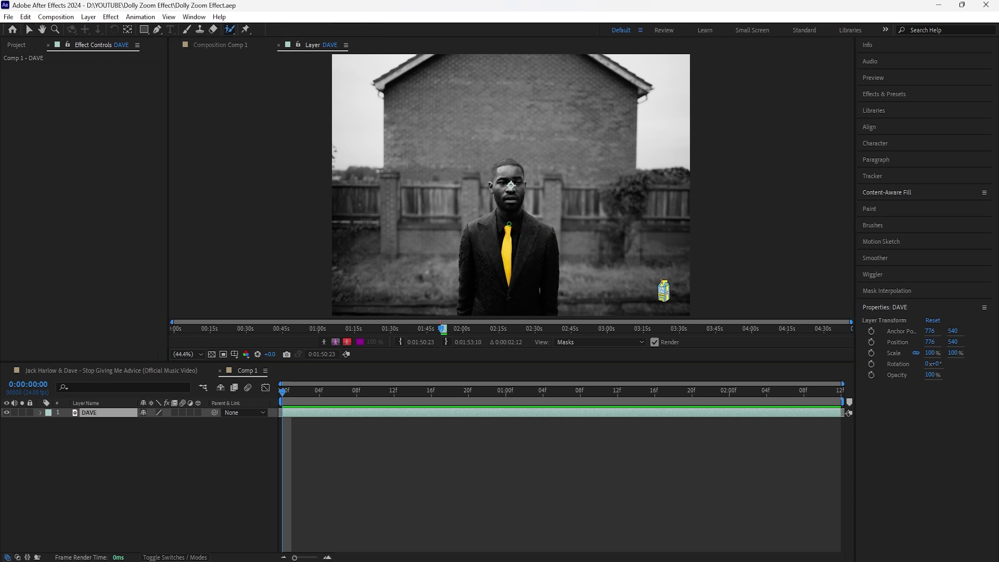
pyautogui.moveTo(508, 223); pyautogui.dragTo(532, 223)
pyautogui.moveTo(511, 185); pyautogui.dragTo(509, 236)
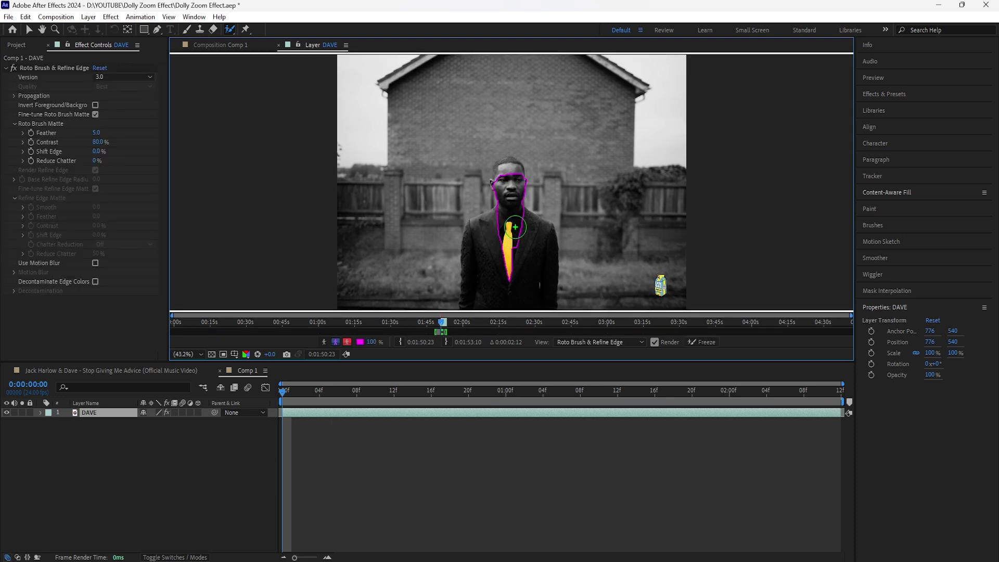
pyautogui.moveTo(504, 170); pyautogui.dragTo(515, 190)
# Step: Propagate the man's roto matte through the clip and freeze it
pyautogui.press('space')
pyautogui.click(429, 398)
pyautogui.press('space')
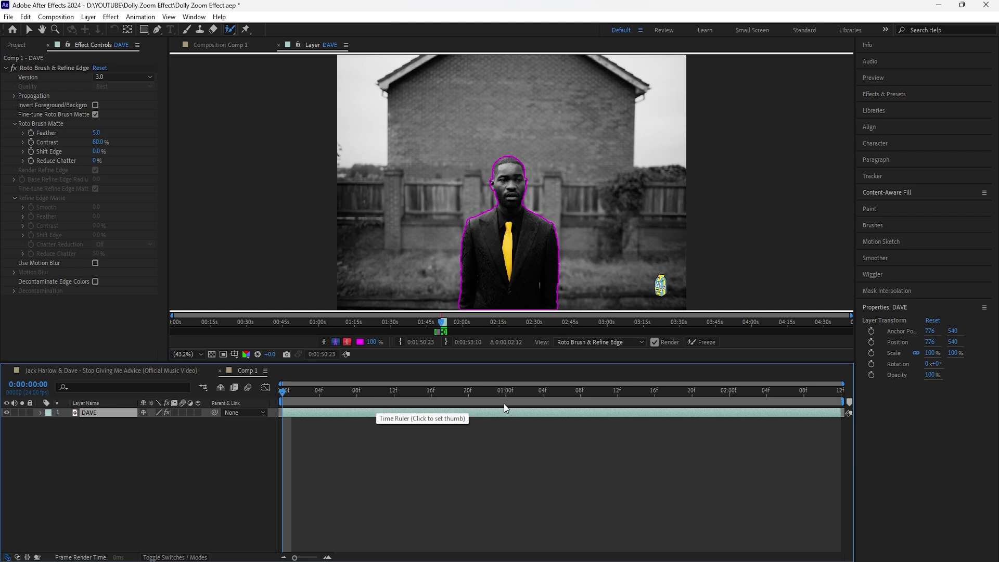
pyautogui.click(712, 347)
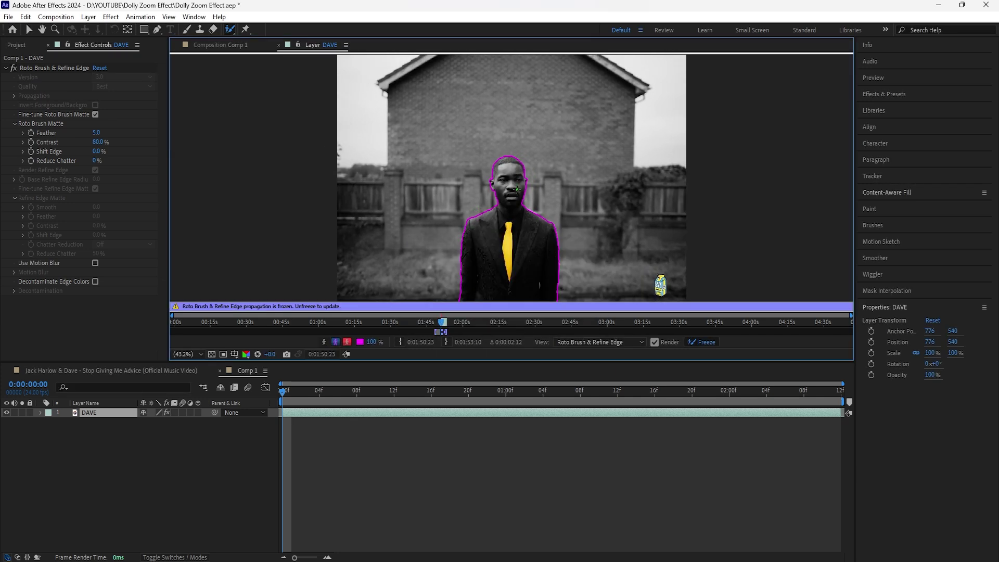
# Step: Back in Comp 1, set the Roto Brush matte Feather to 11.4
pyautogui.click(226, 47)
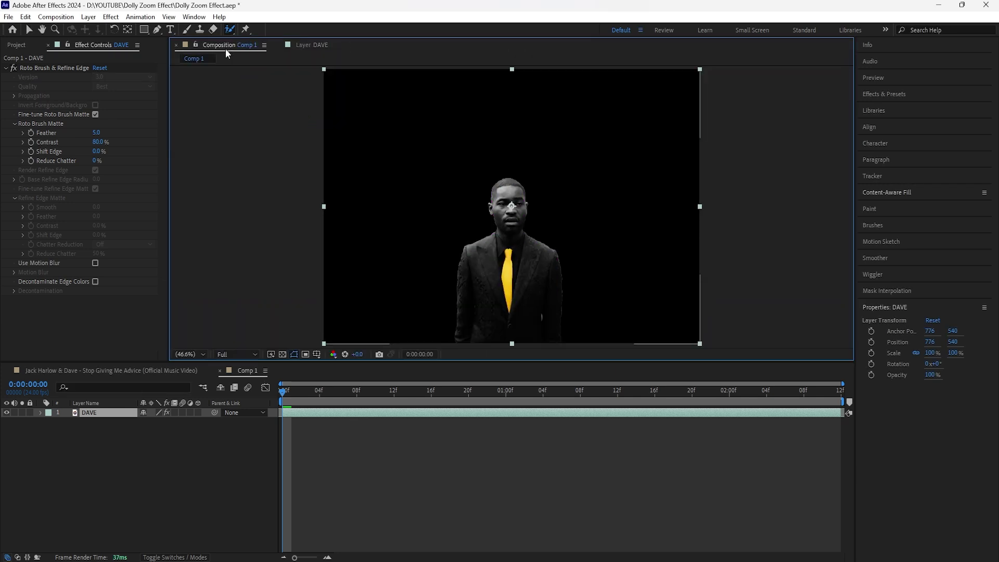
pyautogui.press('v')
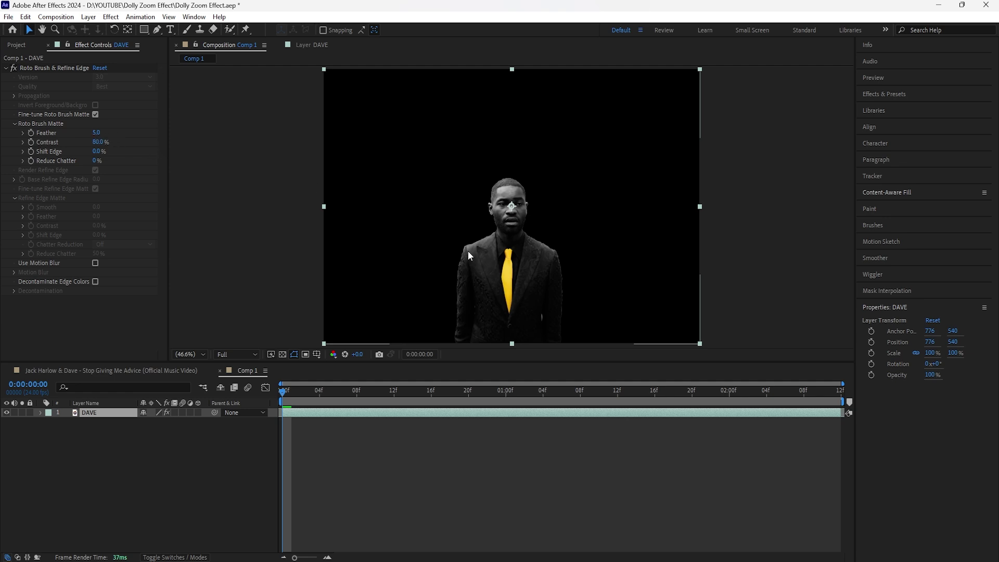
pyautogui.press('/')
pyautogui.moveTo(96, 133)
pyautogui.mouseDown()
pyautogui.moveTo(130, 135)
pyautogui.moveTo(88, 156)
pyautogui.mouseUp()
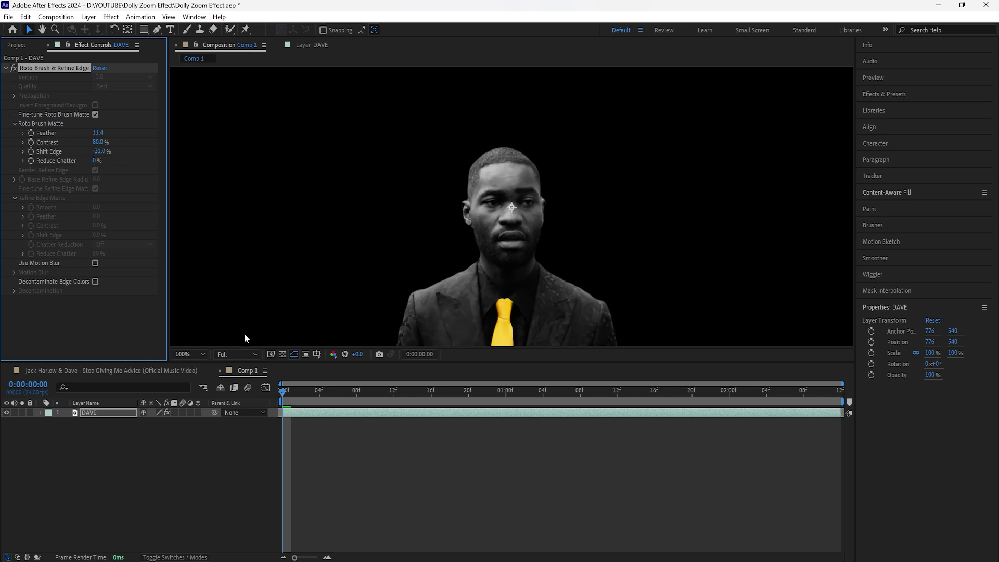
pyautogui.hotkey('shift', '/')
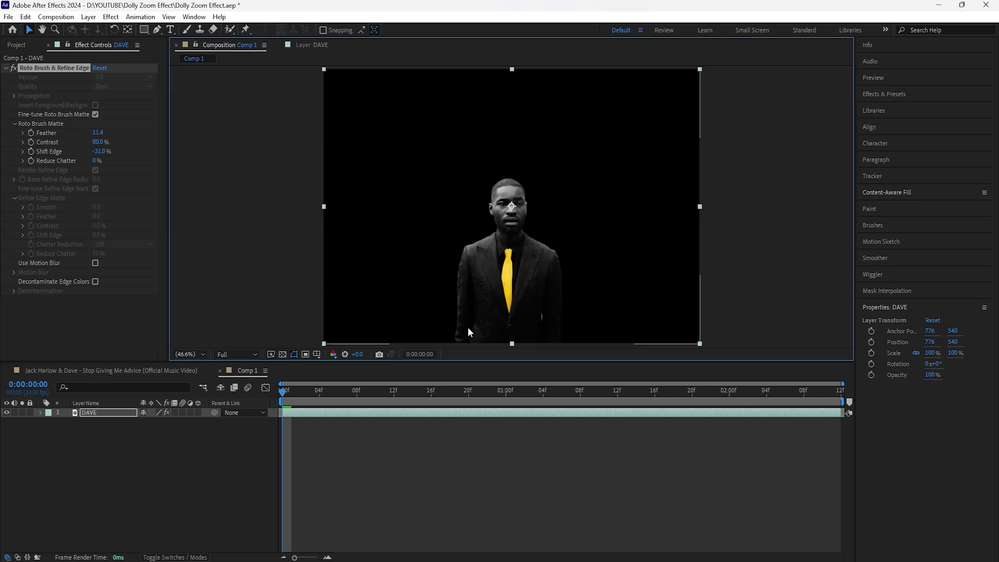
# Step: Duplicate DAVE, move the copy beneath the original and rename it 'DAVE BG'
pyautogui.click(103, 411)
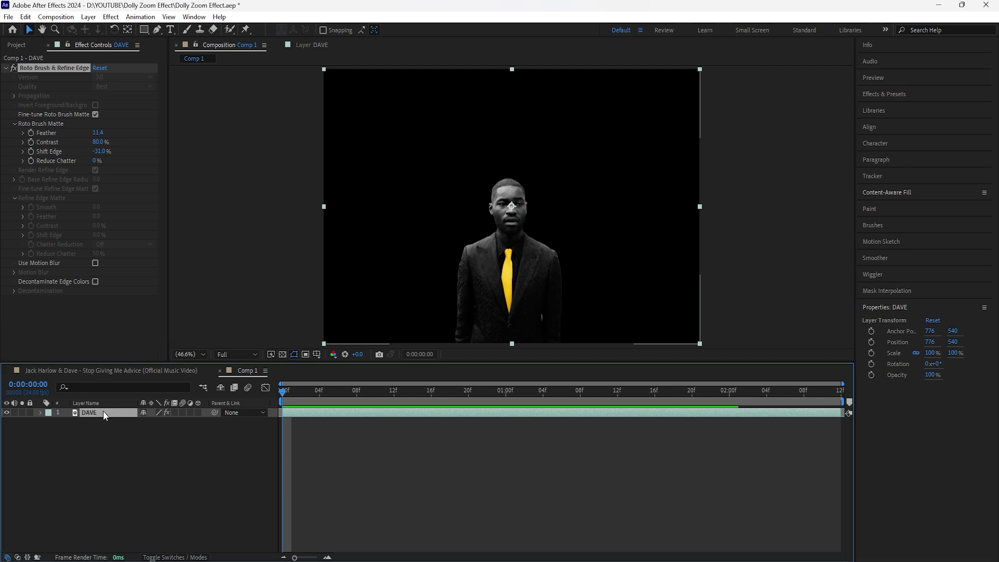
pyautogui.hotkey('ctrl', 'd')
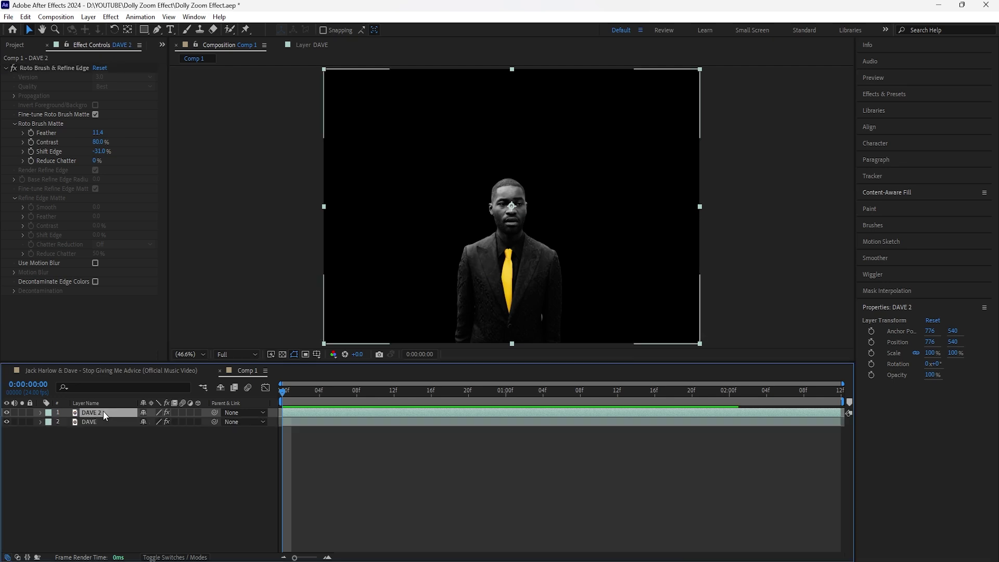
pyautogui.moveTo(104, 414); pyautogui.dragTo(112, 429)
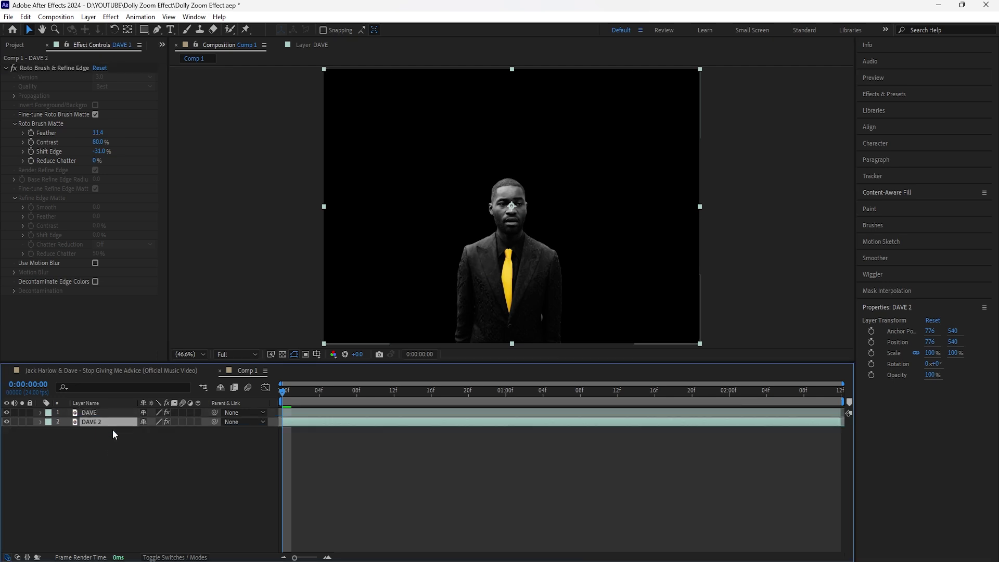
pyautogui.rightClick(101, 422)
pyautogui.click(130, 390)
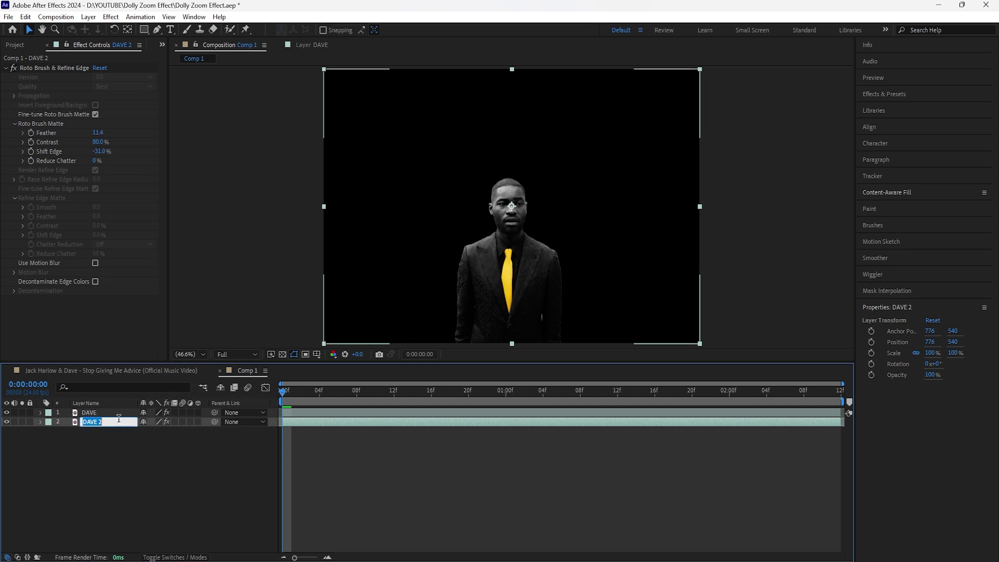
pyautogui.press('BackSpace')
pyautogui.write('BG')
pyautogui.press('Return')
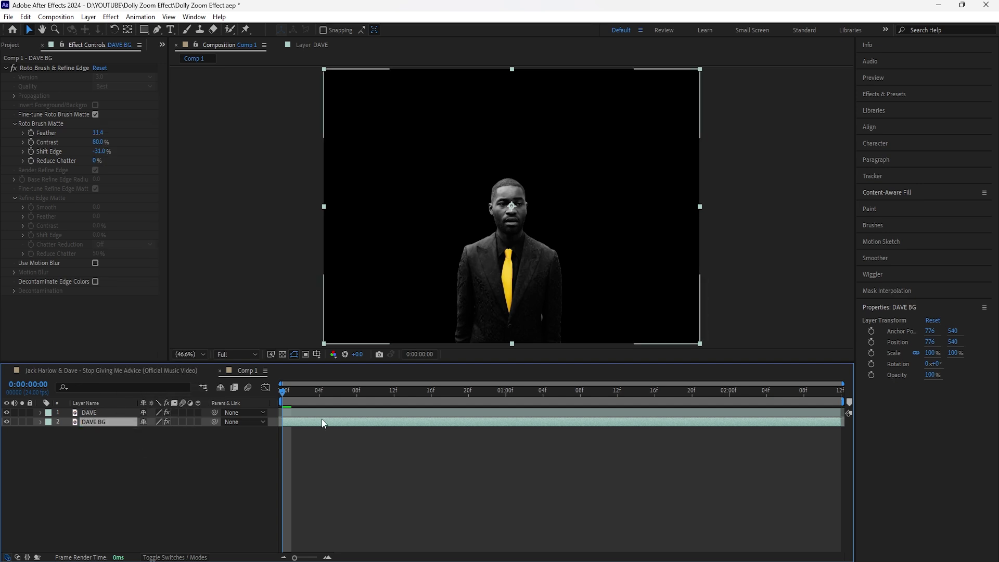
# Step: Unfreeze DAVE BG's roto matte, enable Invert Foreground/Background, refreeze it and return to Comp 1
pyautogui.doubleClick(99, 421)
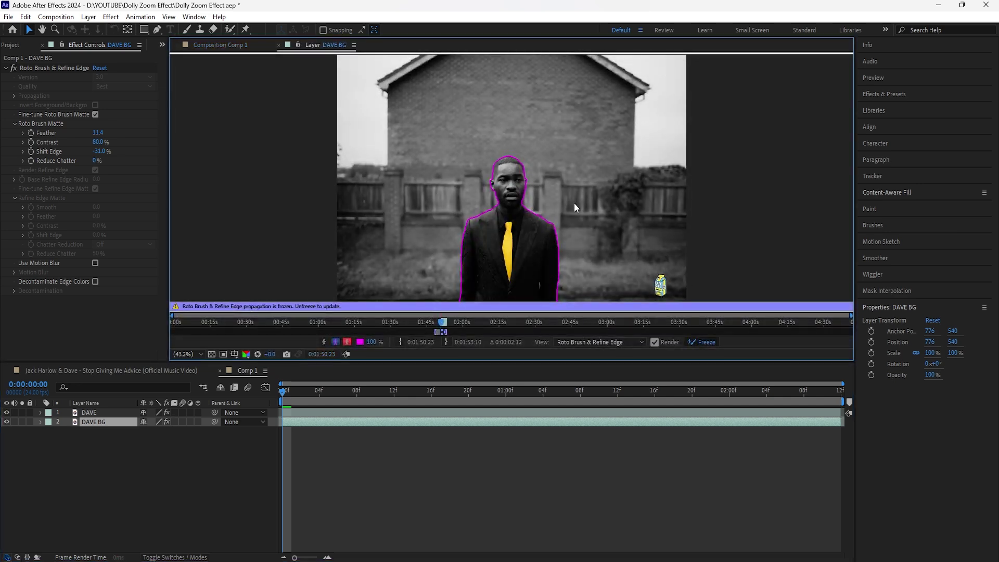
pyautogui.click(707, 343)
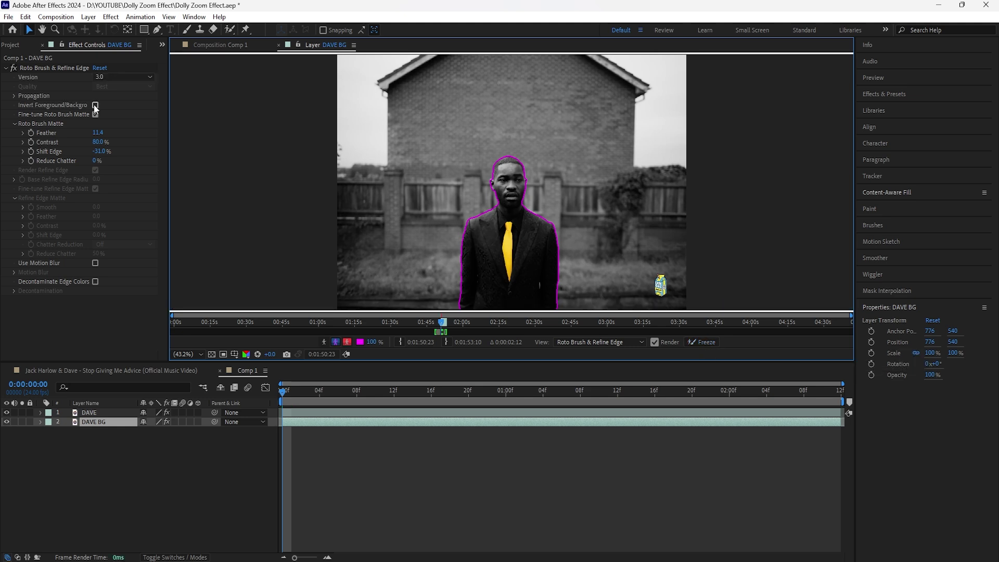
pyautogui.click(95, 105)
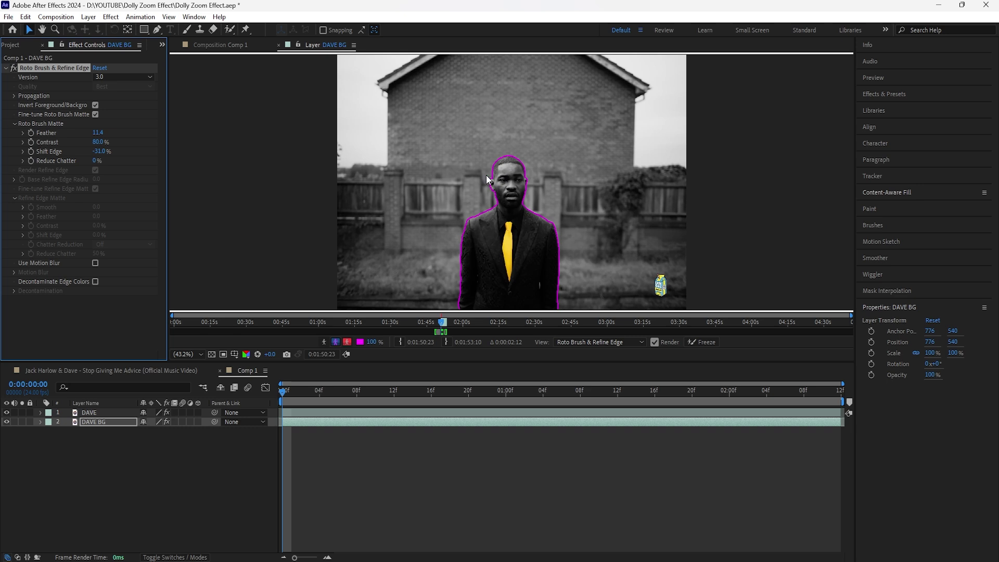
pyautogui.click(195, 387)
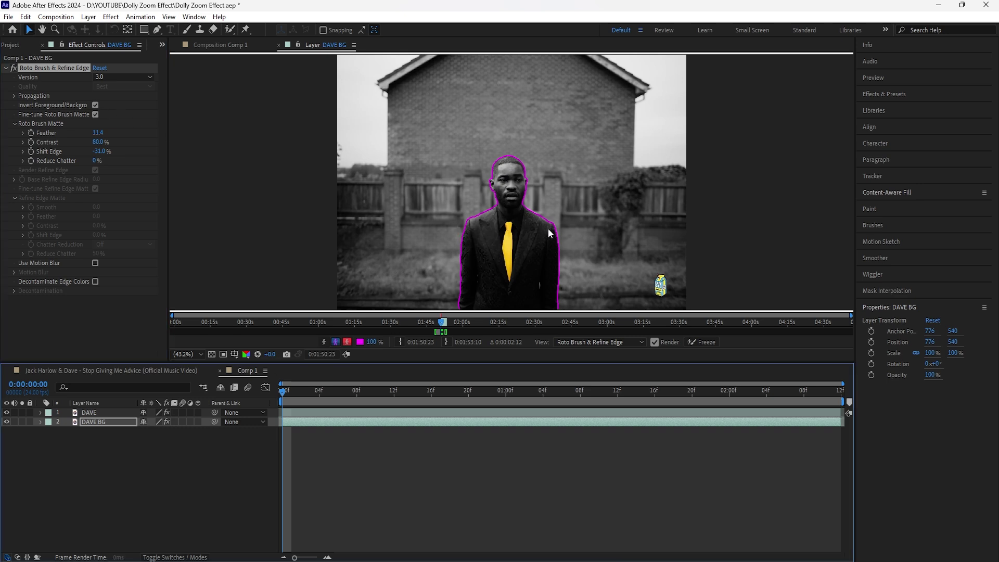
pyautogui.click(706, 346)
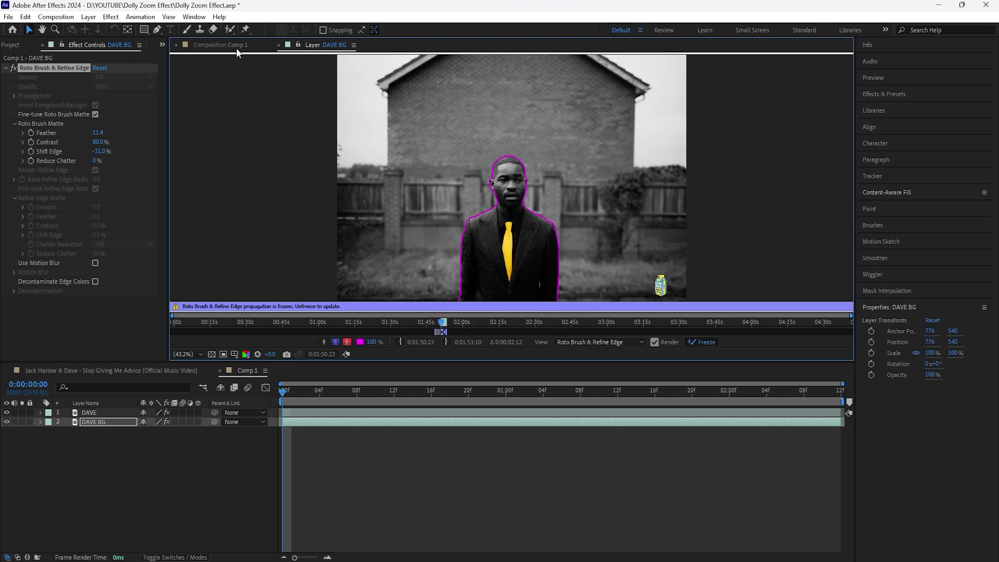
pyautogui.click(236, 46)
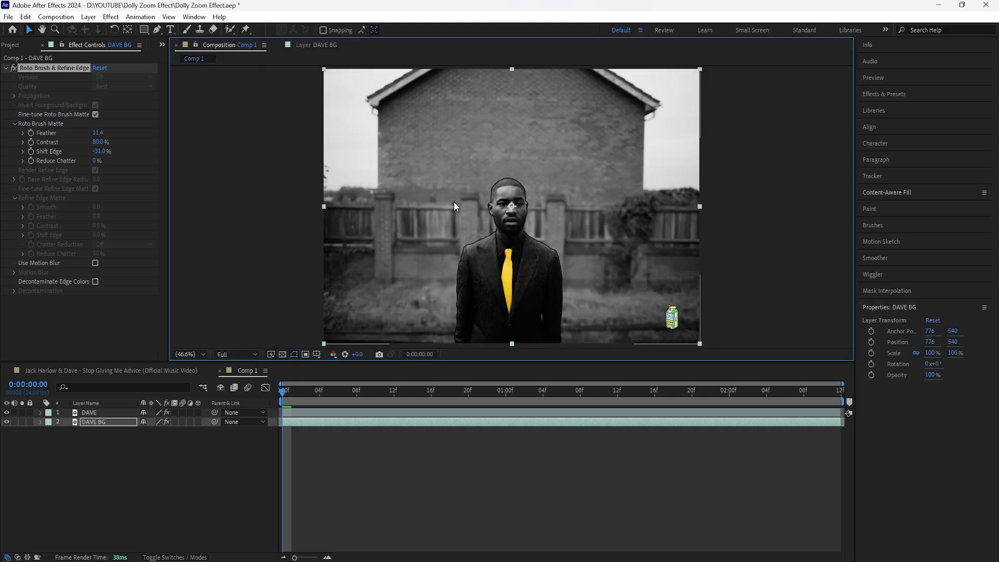
# Step: Hide DAVE, turn off the transparency grid, and generate an Object-method Content-Aware Fill layer
pyautogui.click(6, 412)
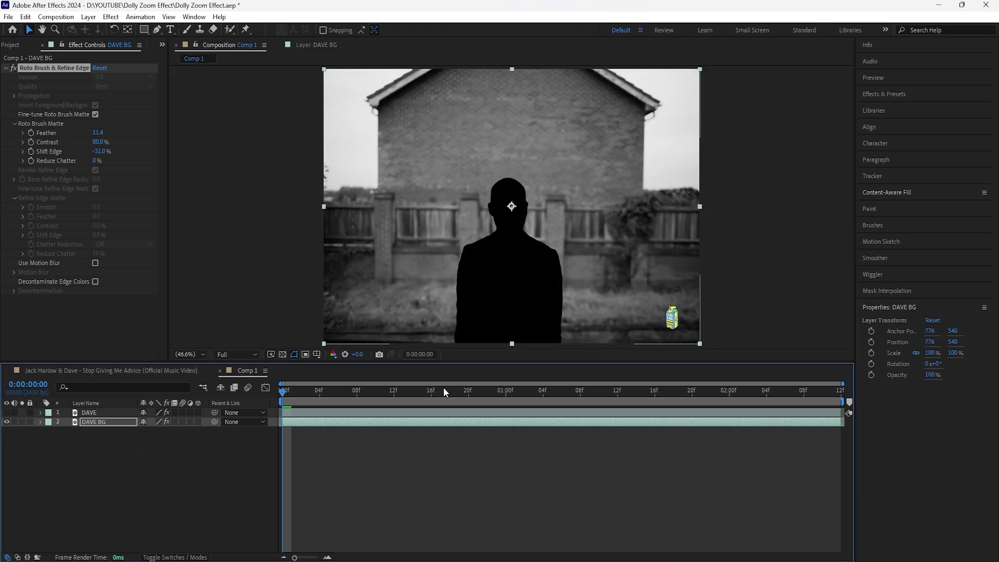
pyautogui.click(282, 354)
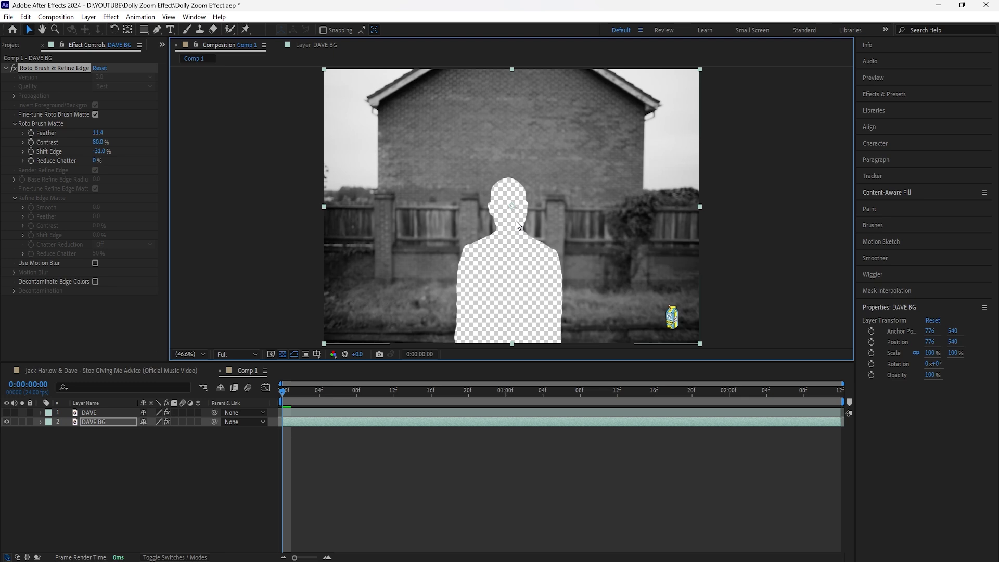
pyautogui.click(283, 355)
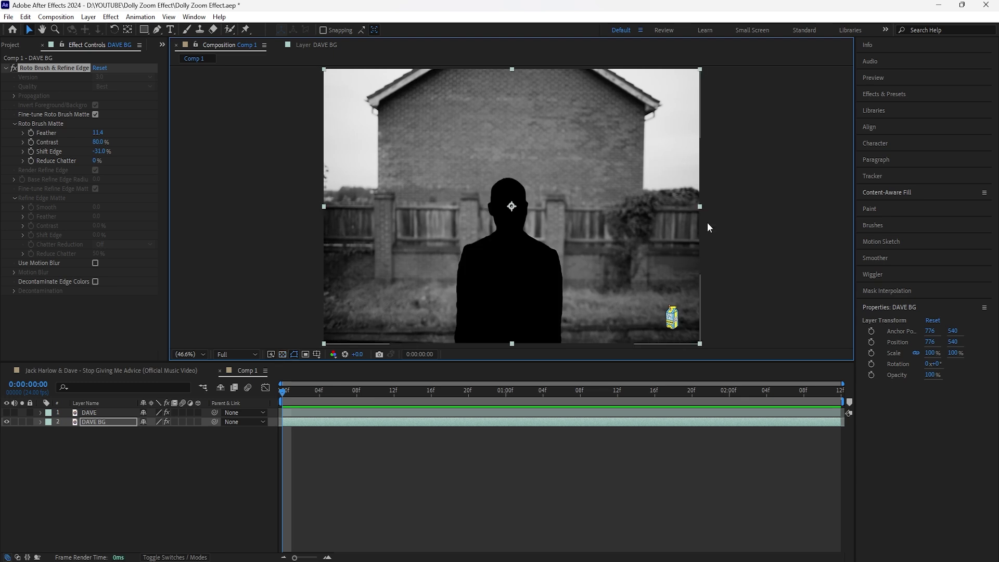
pyautogui.click(917, 192)
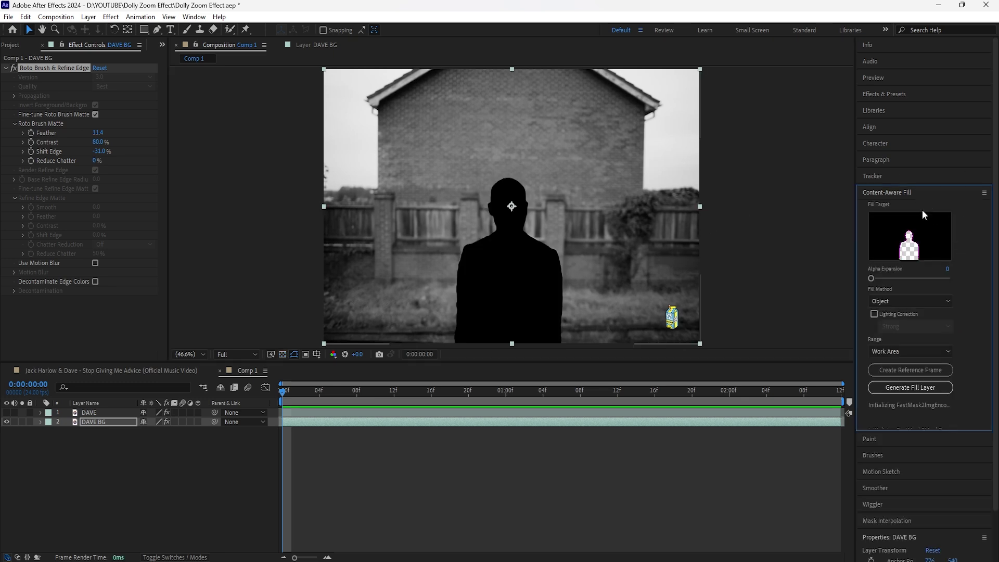
pyautogui.click(194, 17)
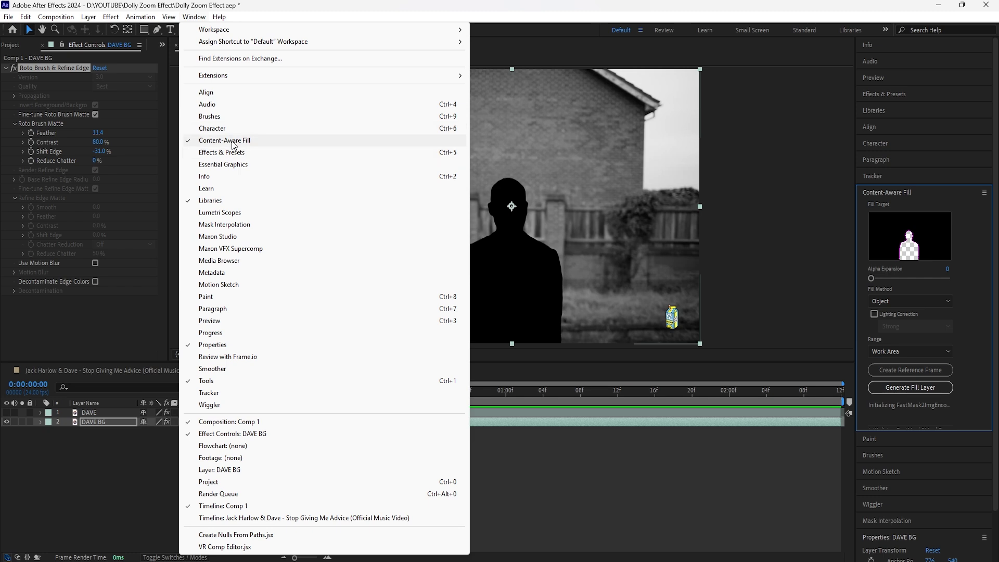
pyautogui.click(916, 194)
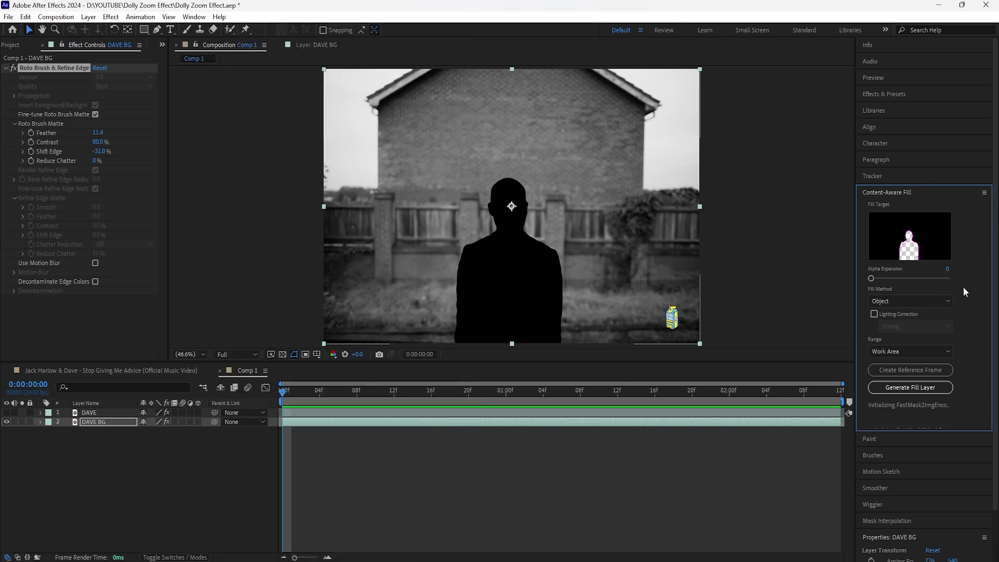
pyautogui.click(936, 388)
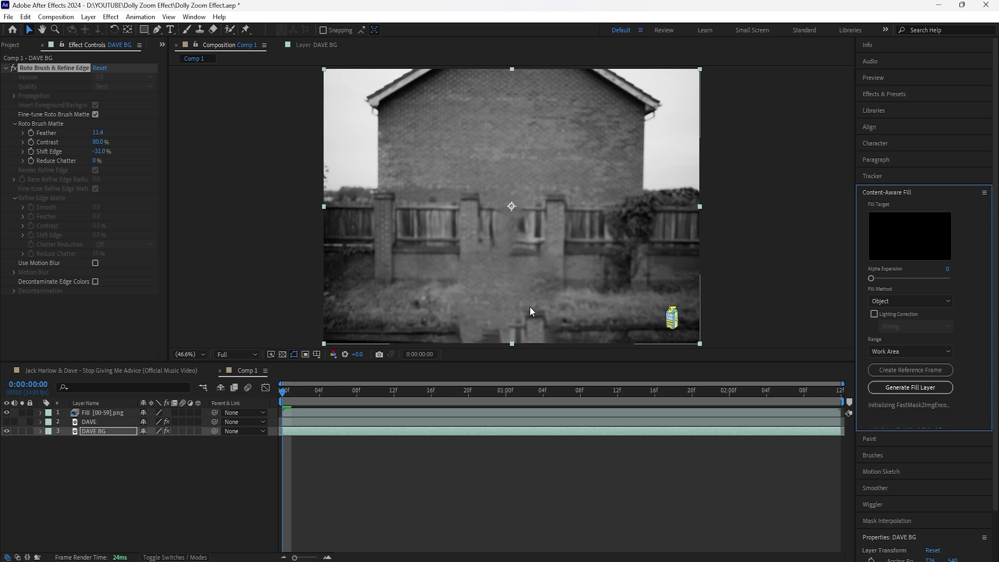
# Step: Move DAVE above the Fill layer and make it visible again
pyautogui.click(117, 413)
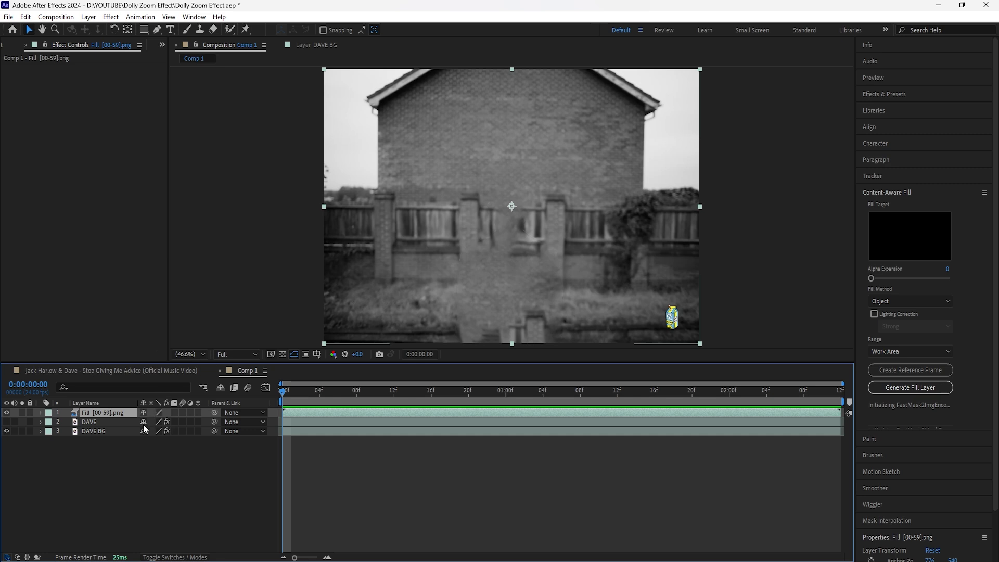
pyautogui.moveTo(109, 423); pyautogui.dragTo(102, 415)
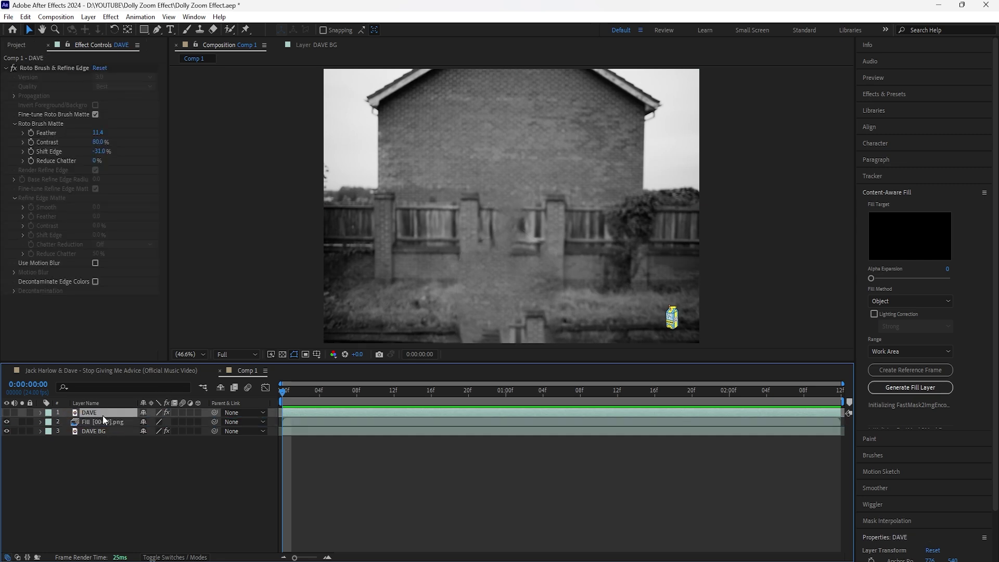
pyautogui.click(7, 414)
pyautogui.click(244, 492)
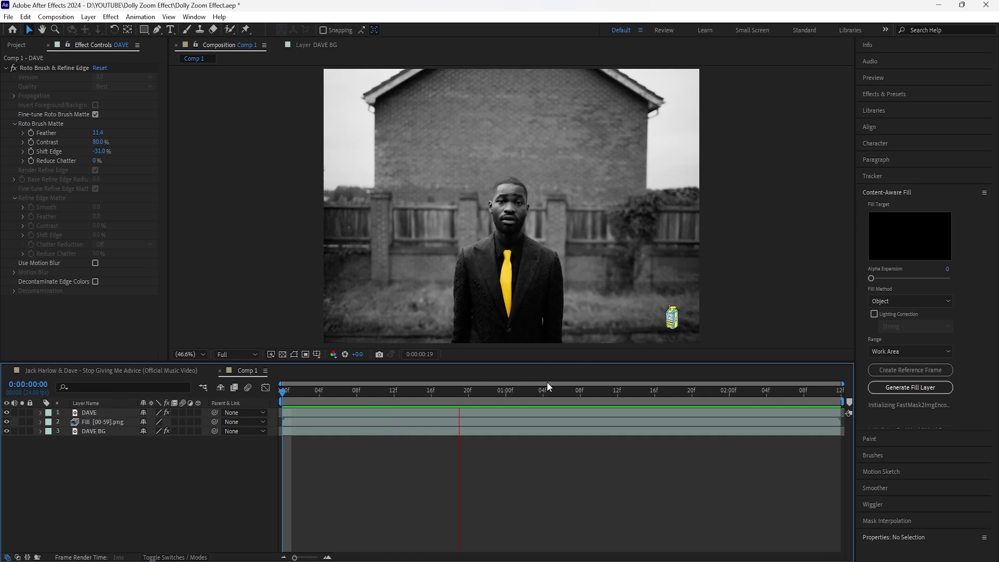
pyautogui.click(92, 414)
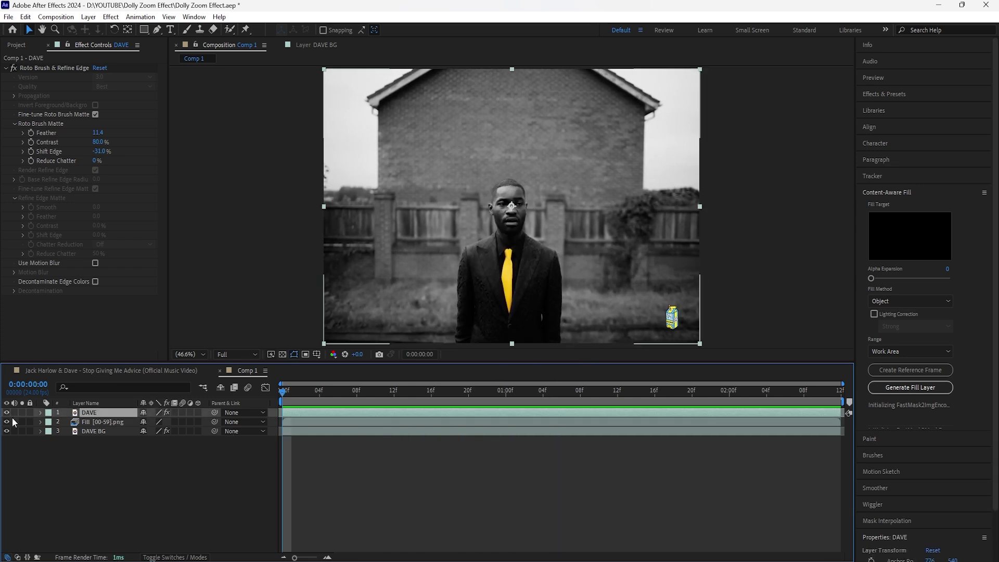
# Step: Precompose the Fill and DAVE BG layers into a precomp named 'BG'
pyautogui.click(102, 423)
pyautogui.click(106, 430)
pyautogui.click(109, 421)
pyautogui.click(110, 414)
pyautogui.click(112, 424)
pyautogui.keyDown('shift'); pyautogui.click(111, 430); pyautogui.keyUp('shift')
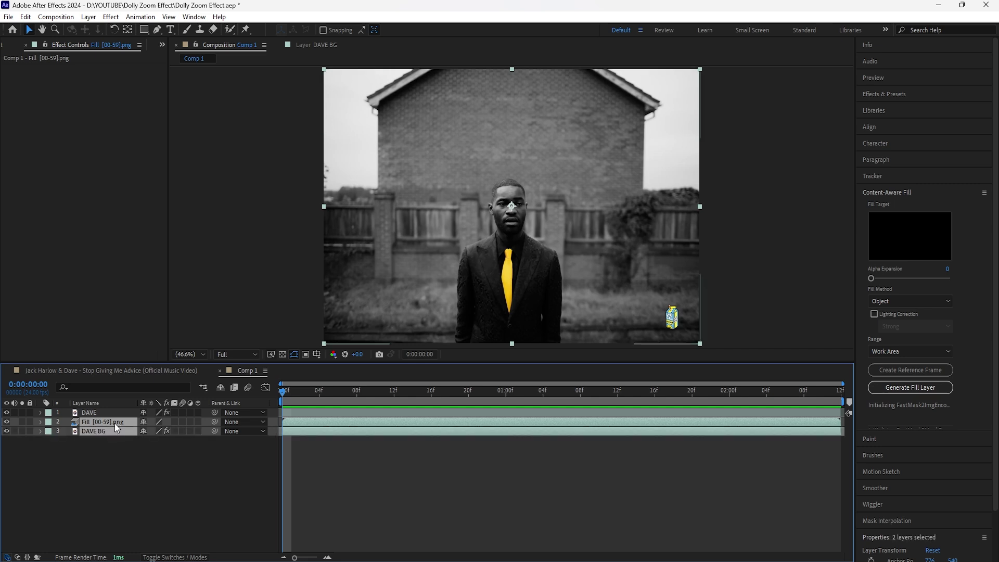
pyautogui.rightClick(114, 424)
pyautogui.click(181, 350)
pyautogui.write('BG')
pyautogui.click(526, 355)
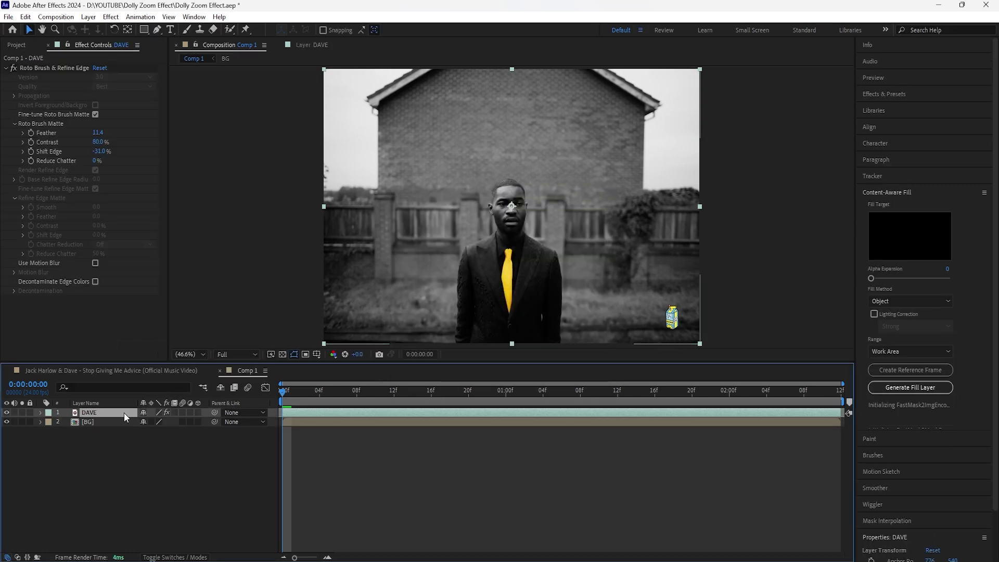
# Step: Keyframe DAVE's Scale from 100% at the start to 160% at the last frame, with Easy Ease
pyautogui.press('s')
pyautogui.click(67, 422)
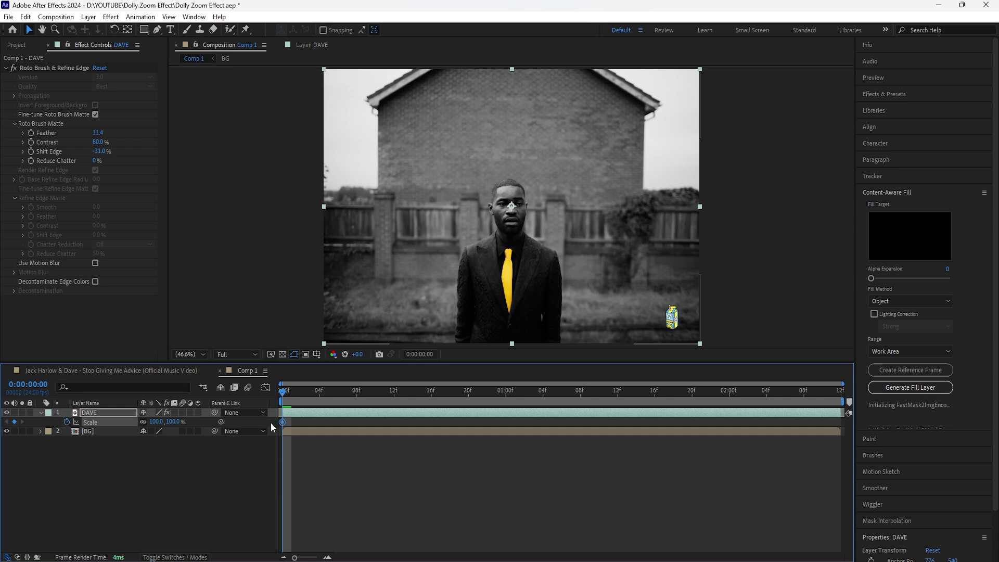
pyautogui.press('End')
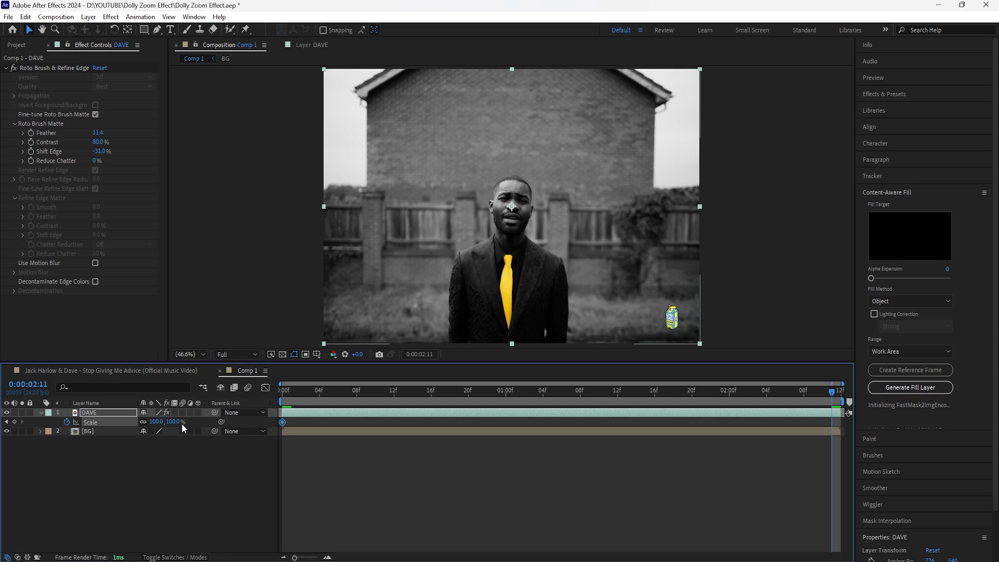
pyautogui.moveTo(177, 426); pyautogui.dragTo(196, 417)
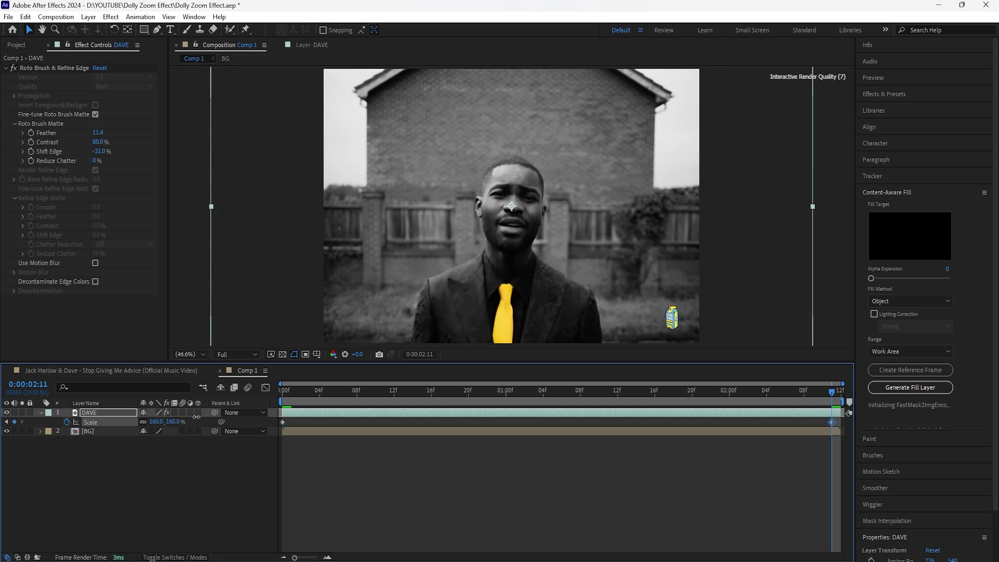
pyautogui.moveTo(833, 423); pyautogui.dragTo(843, 424)
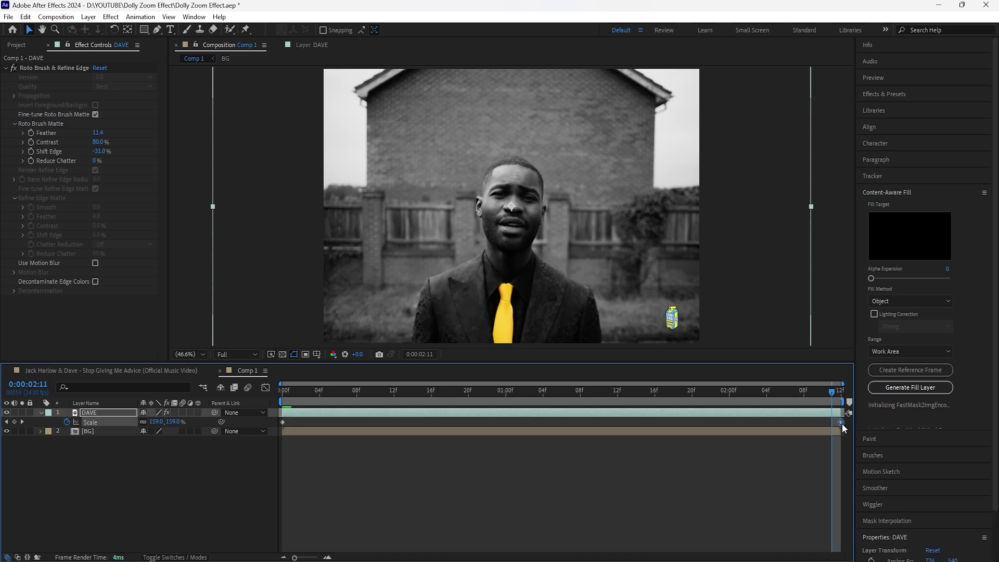
pyautogui.rightClick(282, 422)
pyautogui.moveTo(358, 413)
pyautogui.click(448, 451)
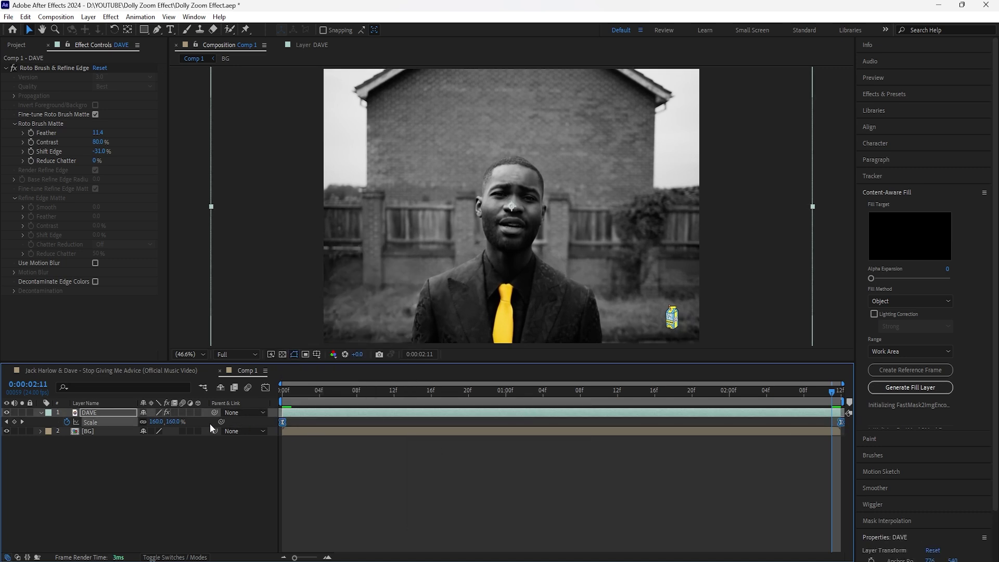
# Step: Enable motion blur for the layers and comp, and lengthen DAVE's final Scale ease in the Graph Editor
pyautogui.click(182, 412)
pyautogui.click(183, 431)
pyautogui.press('F2')
pyautogui.click(105, 423)
pyautogui.click(265, 387)
pyautogui.moveTo(750, 527); pyautogui.dragTo(676, 529)
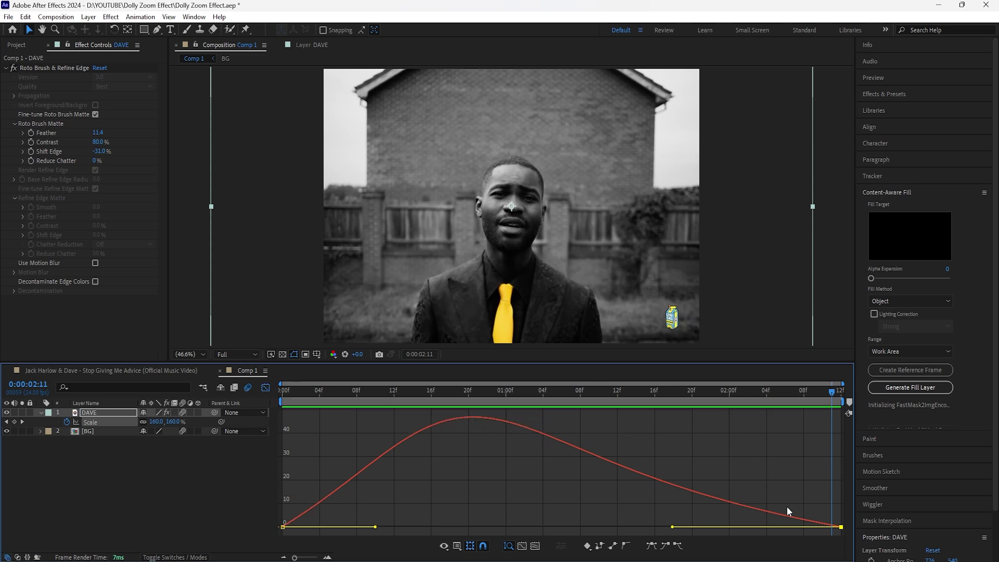
pyautogui.click(265, 388)
# Step: Keyframe BG's Scale from 180% at the start to 100% at the last frame, with Easy Ease
pyautogui.press('Home')
pyautogui.click(121, 433)
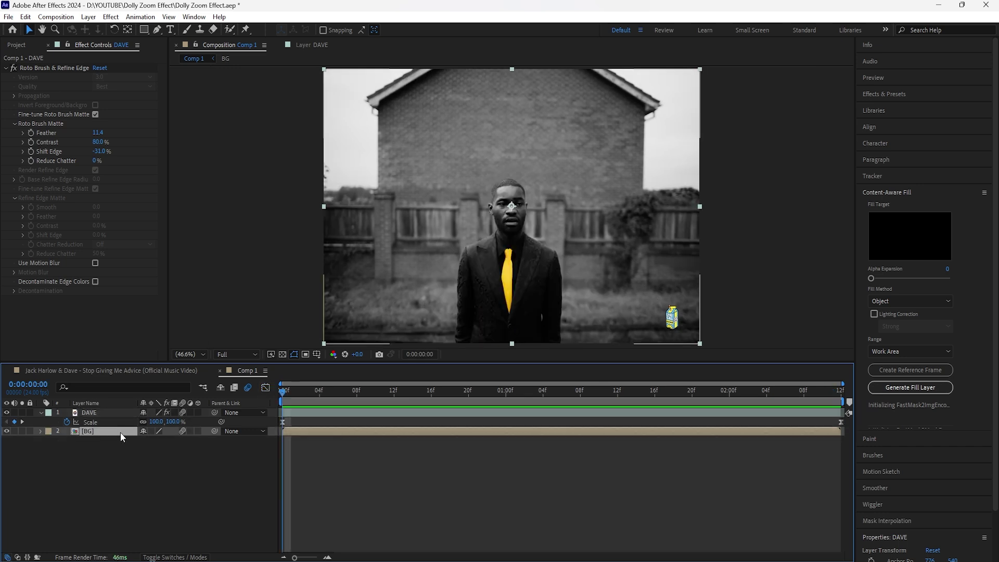
pyautogui.press('s')
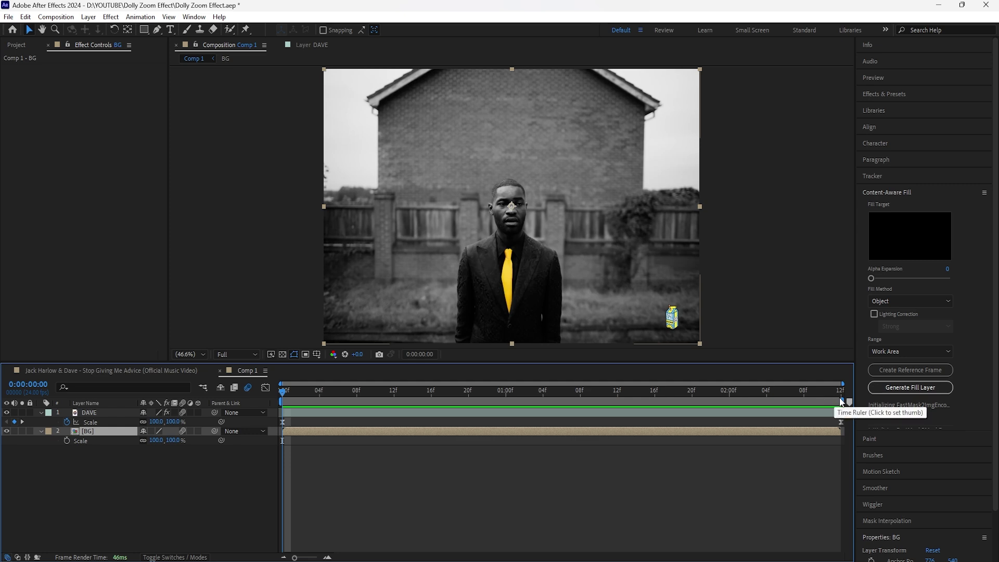
pyautogui.moveTo(173, 440); pyautogui.dragTo(219, 446)
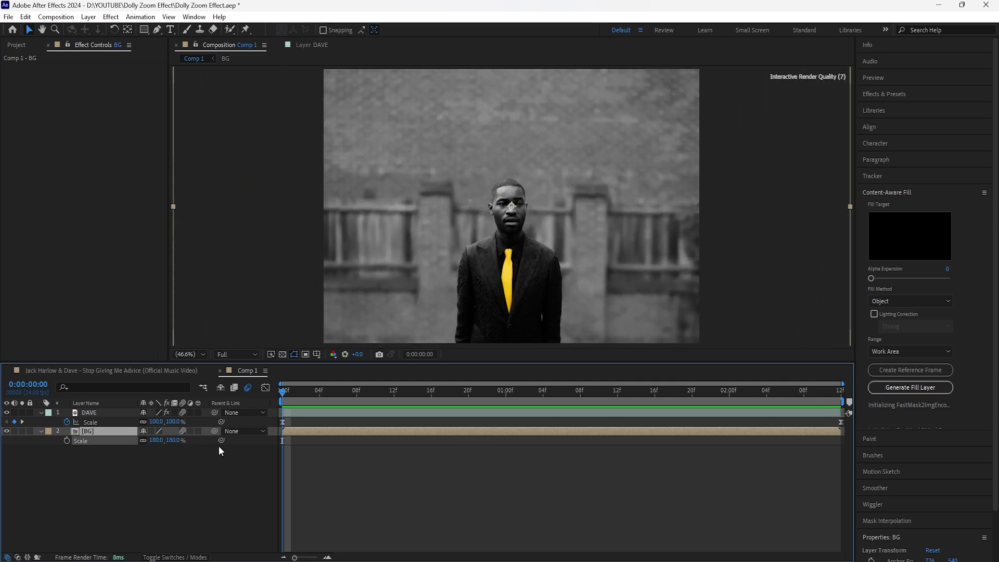
pyautogui.click(67, 441)
pyautogui.moveTo(282, 389); pyautogui.dragTo(807, 466)
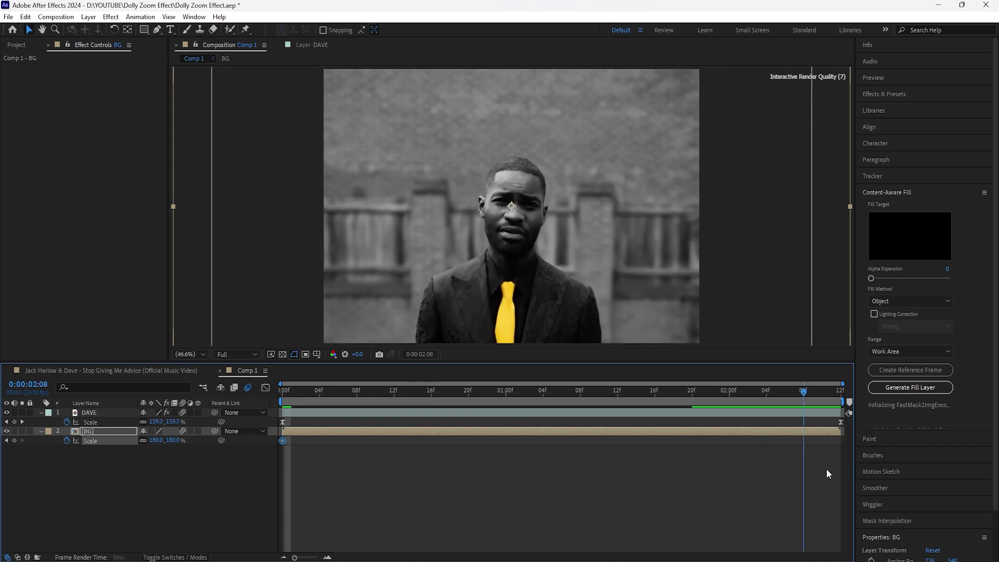
pyautogui.write('100')
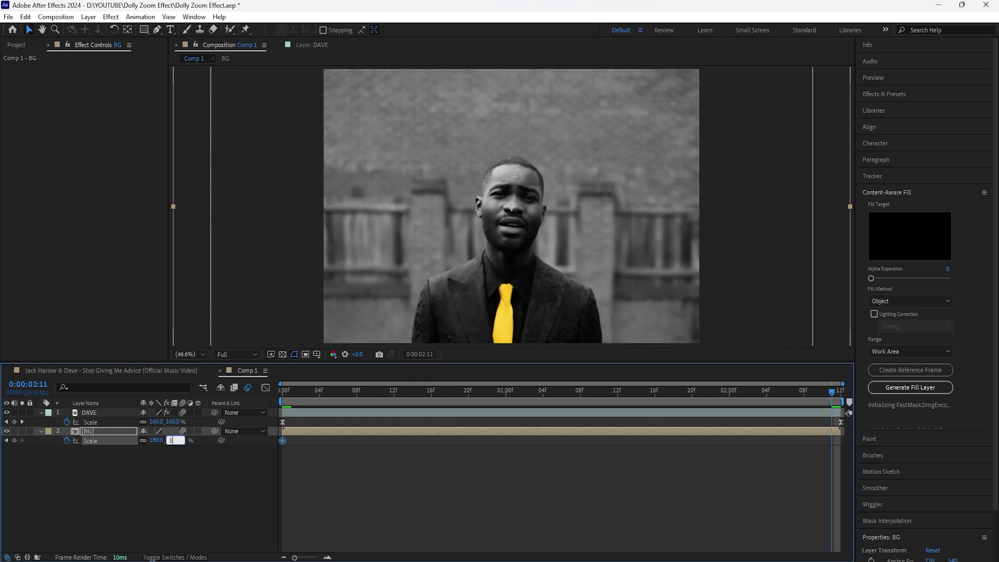
pyautogui.press('Return')
pyautogui.moveTo(832, 443); pyautogui.dragTo(841, 442)
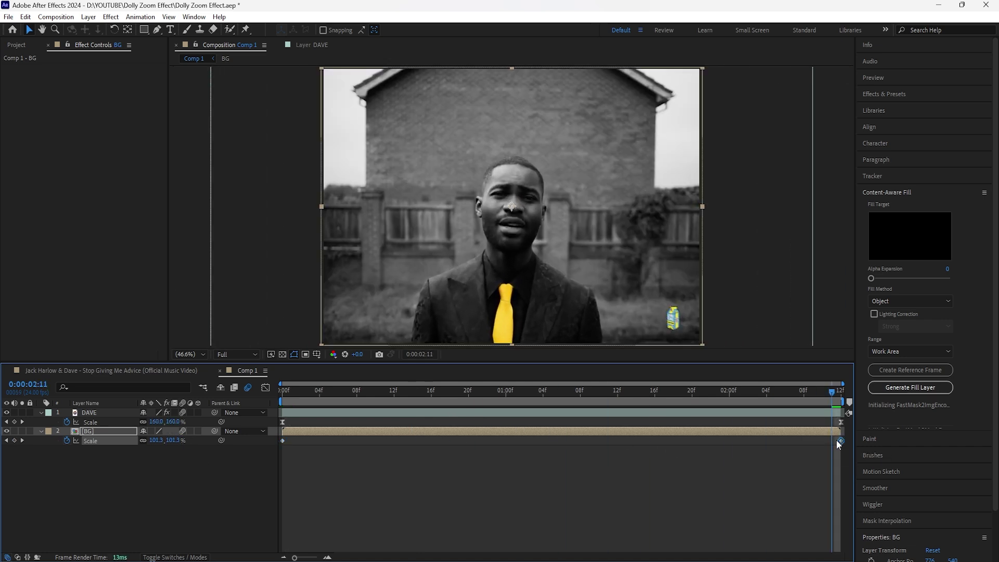
pyautogui.rightClick(283, 440)
pyautogui.moveTo(333, 431)
pyautogui.click(432, 457)
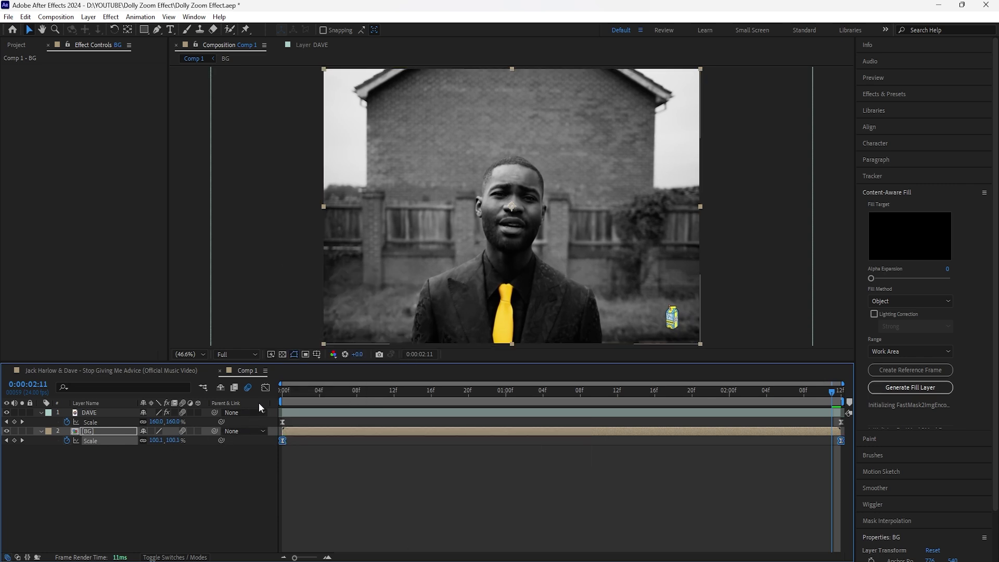
# Step: Lengthen the last BG Scale keyframe's ease influence in the Graph Editor, then preview
pyautogui.click(265, 388)
pyautogui.moveTo(867, 417); pyautogui.dragTo(865, 418)
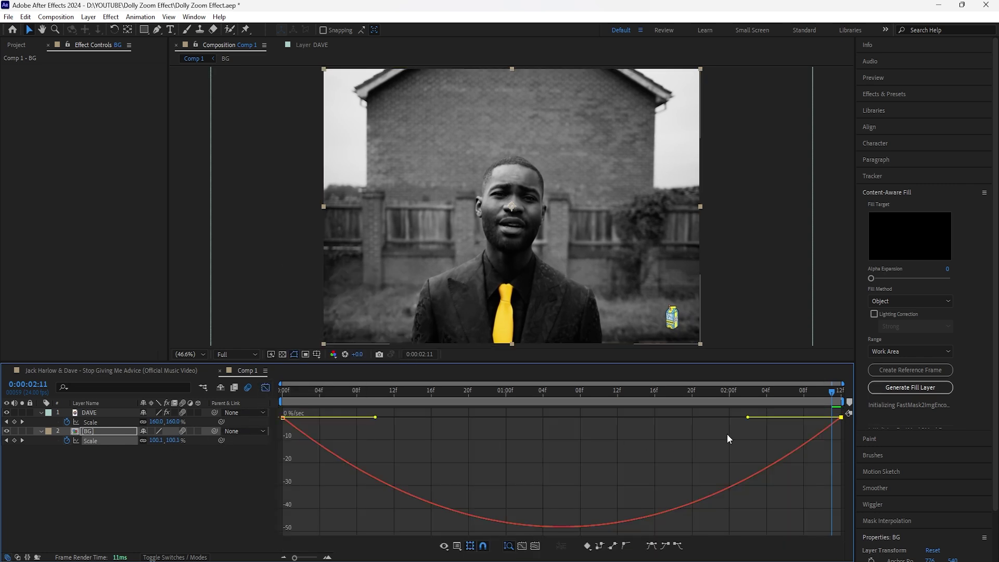
pyautogui.moveTo(750, 419); pyautogui.dragTo(626, 431)
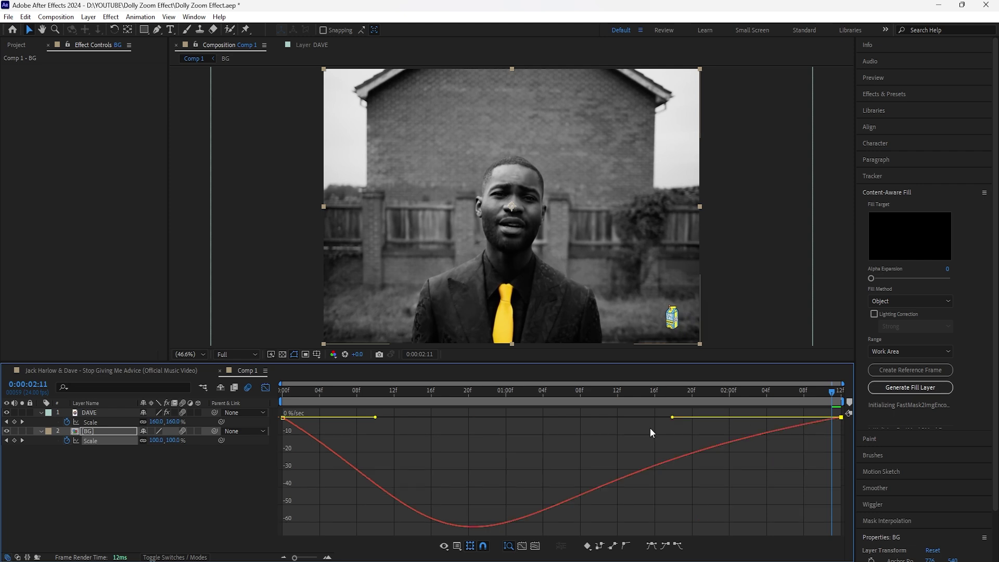
pyautogui.click(267, 389)
pyautogui.press('space')
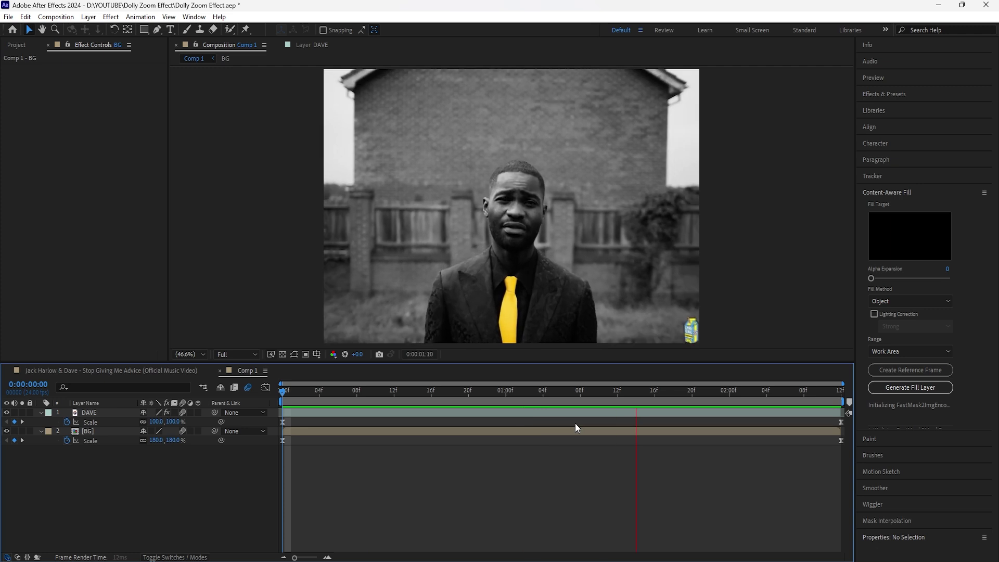
# Step: Apply Optics Compensation to BG with Reverse Lens Distortion enabled
pyautogui.click(121, 432)
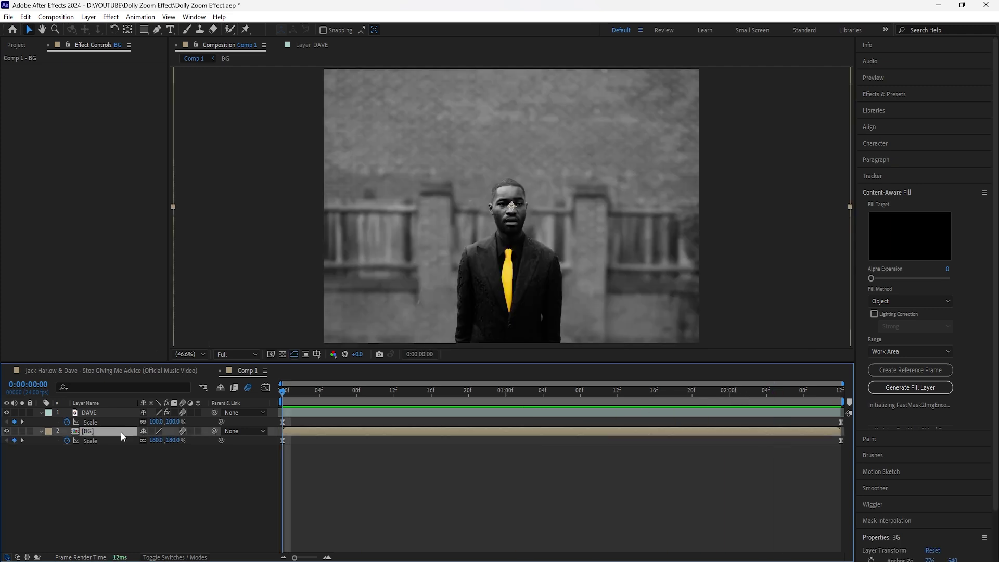
pyautogui.click(901, 93)
pyautogui.click(915, 107)
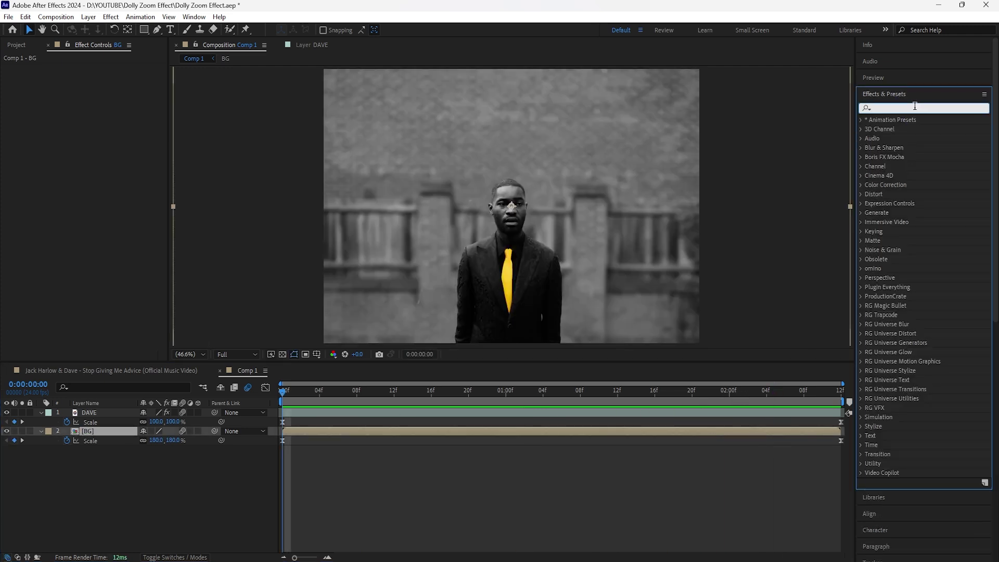
pyautogui.write('optics')
pyautogui.moveTo(911, 129); pyautogui.dragTo(111, 431)
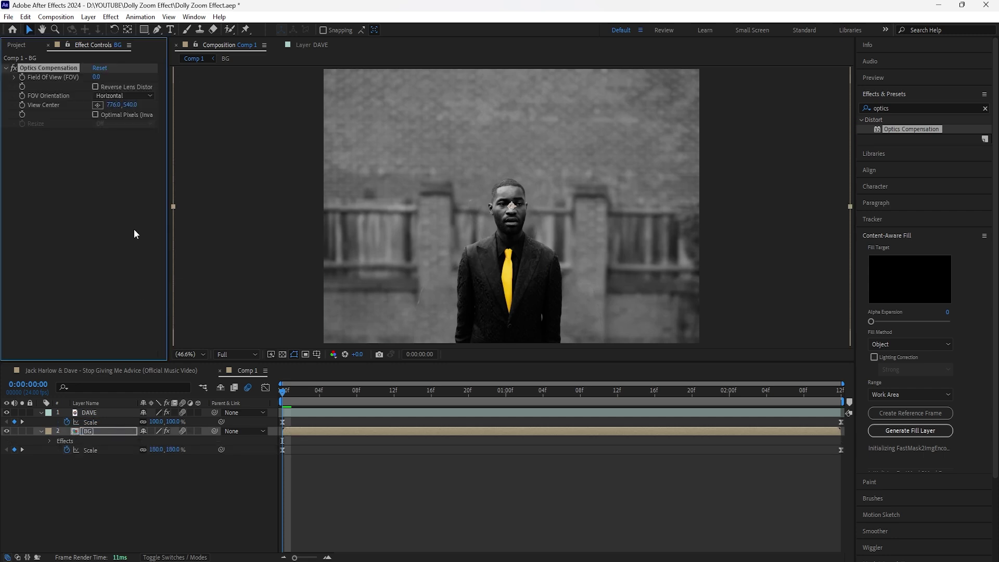
pyautogui.click(95, 87)
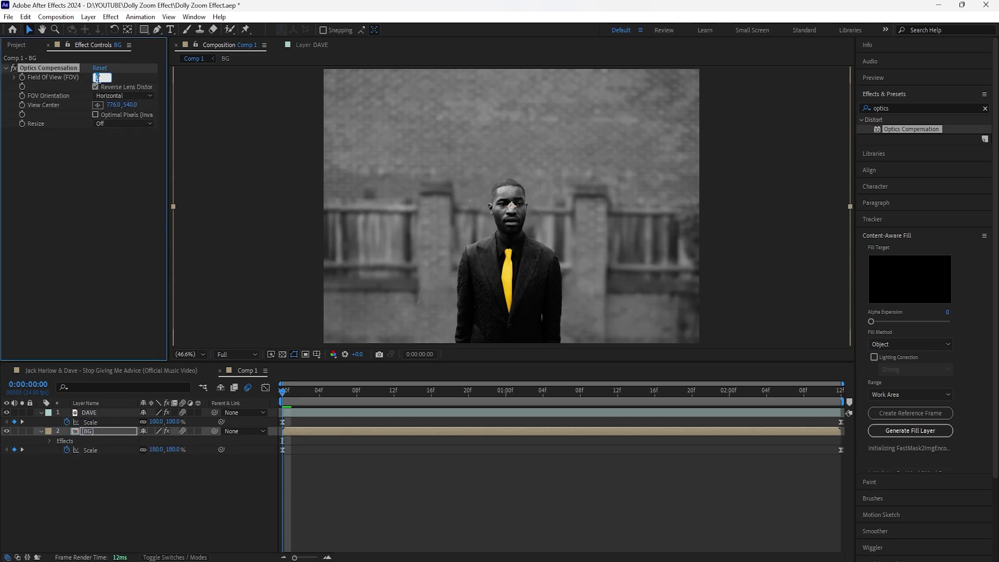
# Step: Keyframe Field of View from 100 at the start to 0 at the comp end, with Easy Ease
pyautogui.press('Return')
pyautogui.press('space')
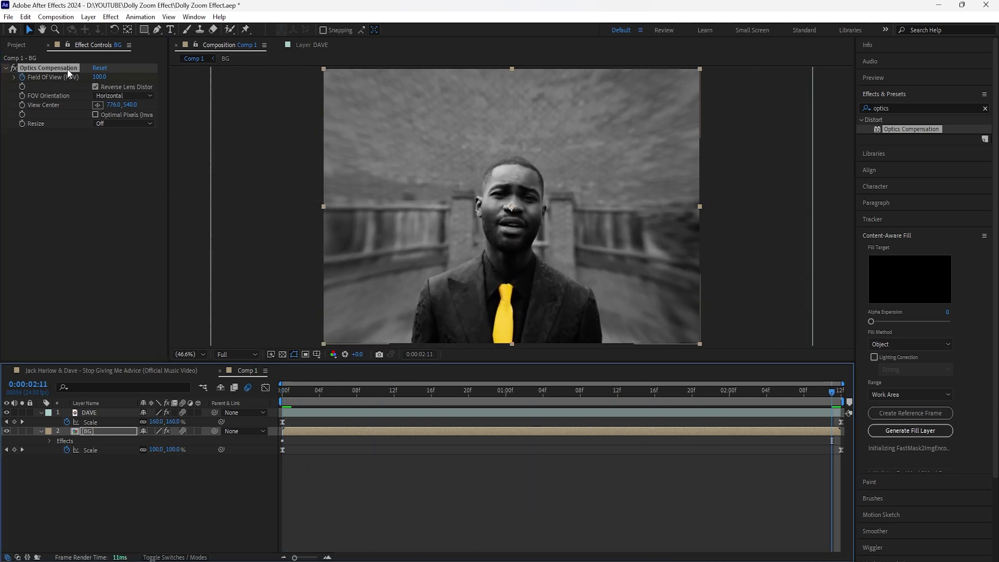
pyautogui.moveTo(99, 76); pyautogui.dragTo(78, 76)
pyautogui.click(310, 433)
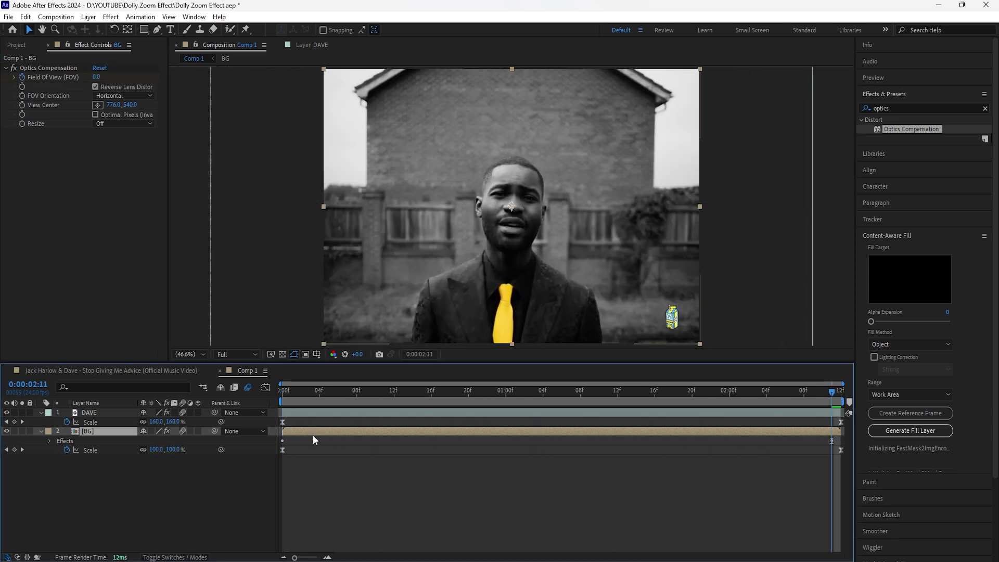
pyautogui.press('u')
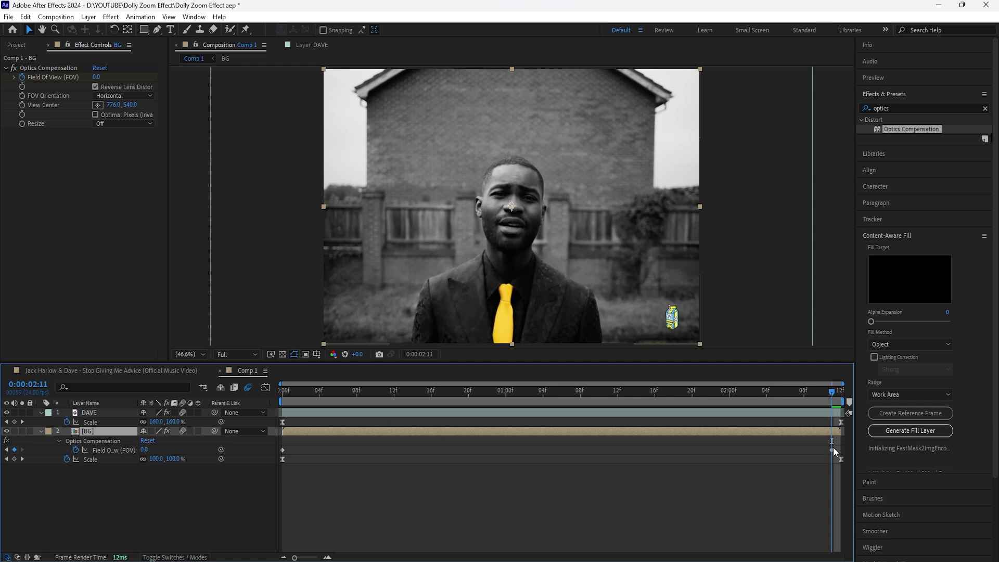
pyautogui.moveTo(831, 450); pyautogui.dragTo(841, 450)
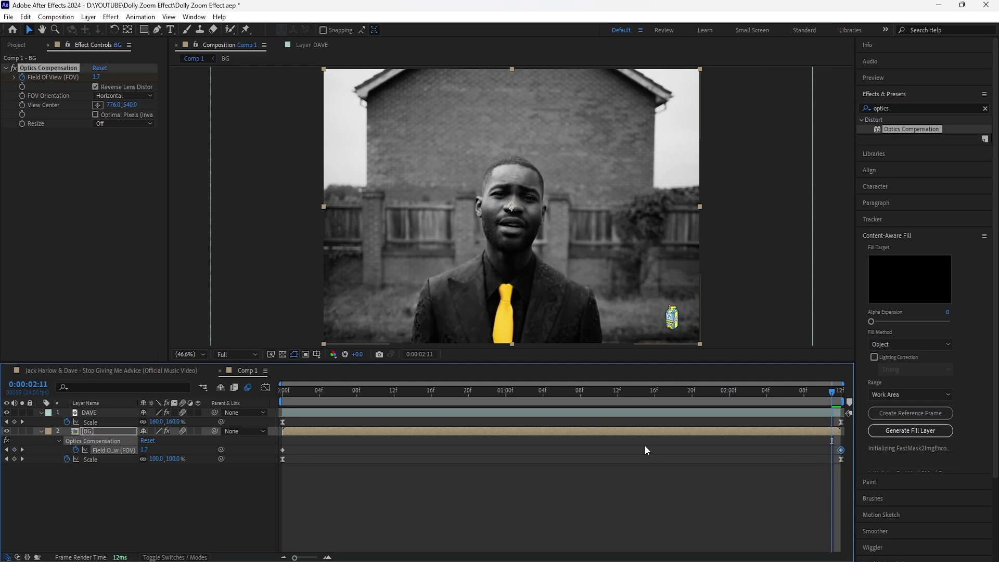
pyautogui.rightClick(283, 453)
pyautogui.moveTo(312, 442)
pyautogui.click(469, 478)
# Step: Stretch the FOV keyframes' ease influence in the Graph Editor, then preview the shot
pyautogui.click(265, 388)
pyautogui.moveTo(791, 429); pyautogui.dragTo(876, 411)
pyautogui.moveTo(752, 421); pyautogui.dragTo(675, 419)
pyautogui.click(265, 388)
pyautogui.press('space')
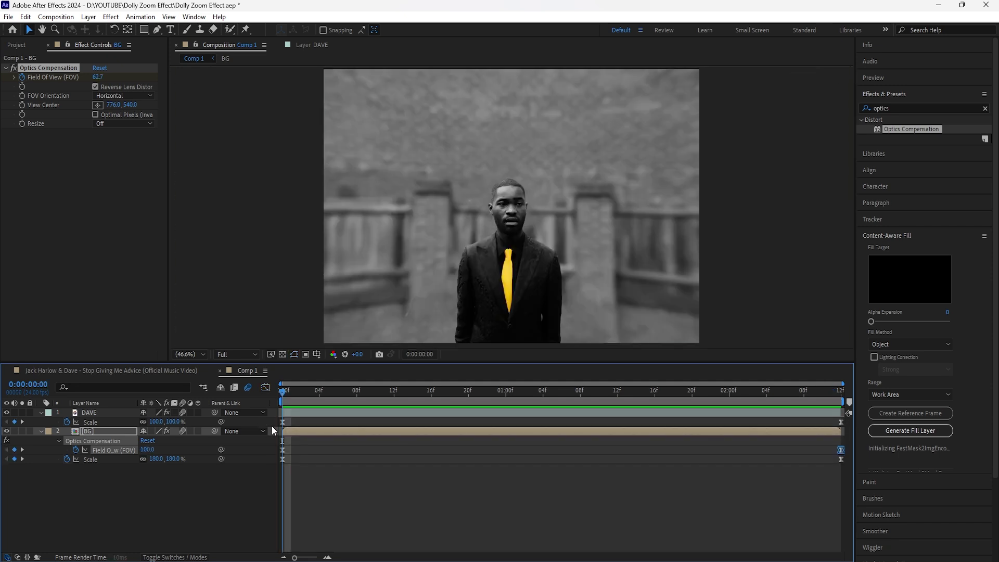
pyautogui.moveTo(367, 401); pyautogui.dragTo(118, 418)
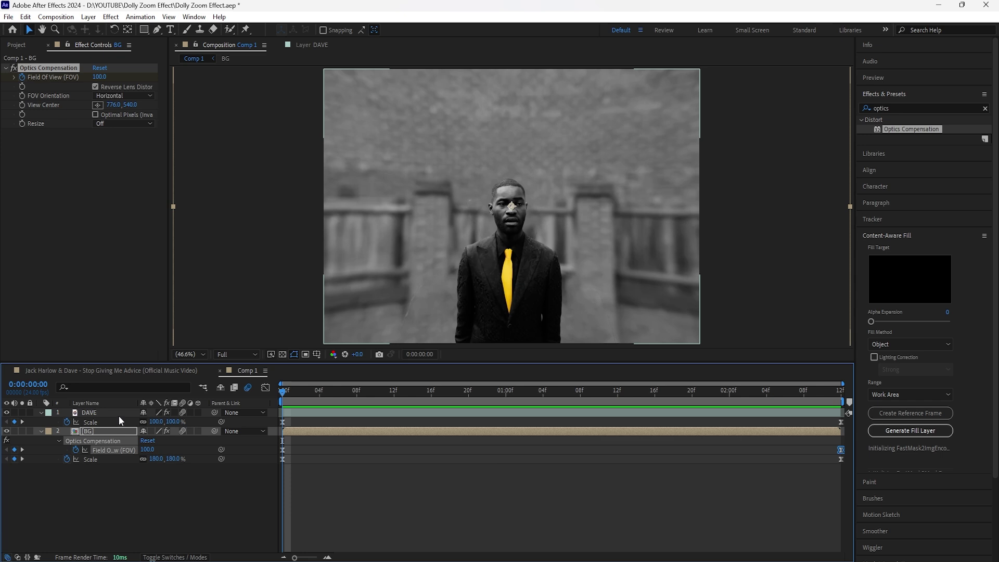
pyautogui.click(120, 413)
# Step: Add an adjustment layer with CC Radial Blur in Fading Zoom mode, Amount 20
pyautogui.rightClick(215, 485)
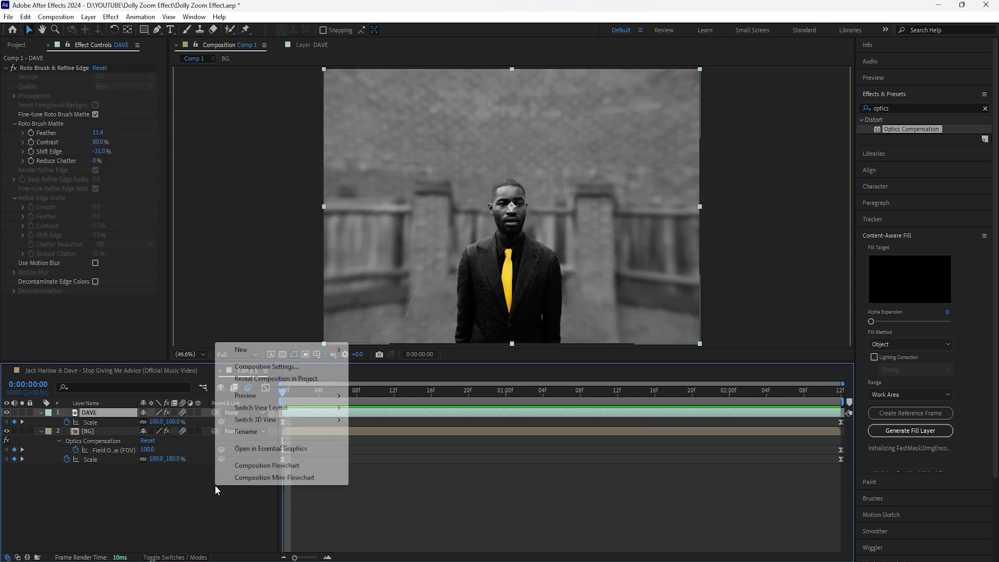
pyautogui.moveTo(285, 356)
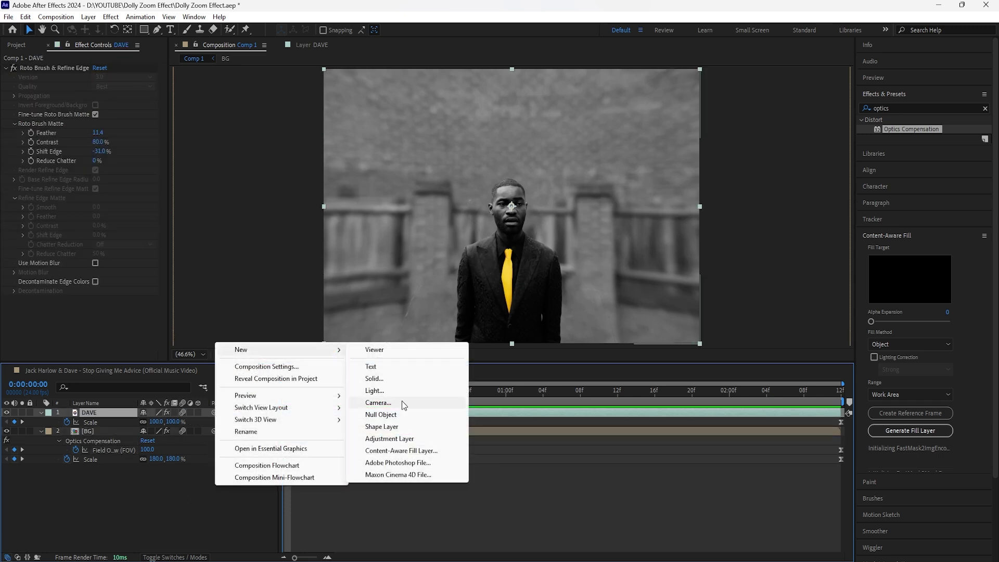
pyautogui.click(426, 438)
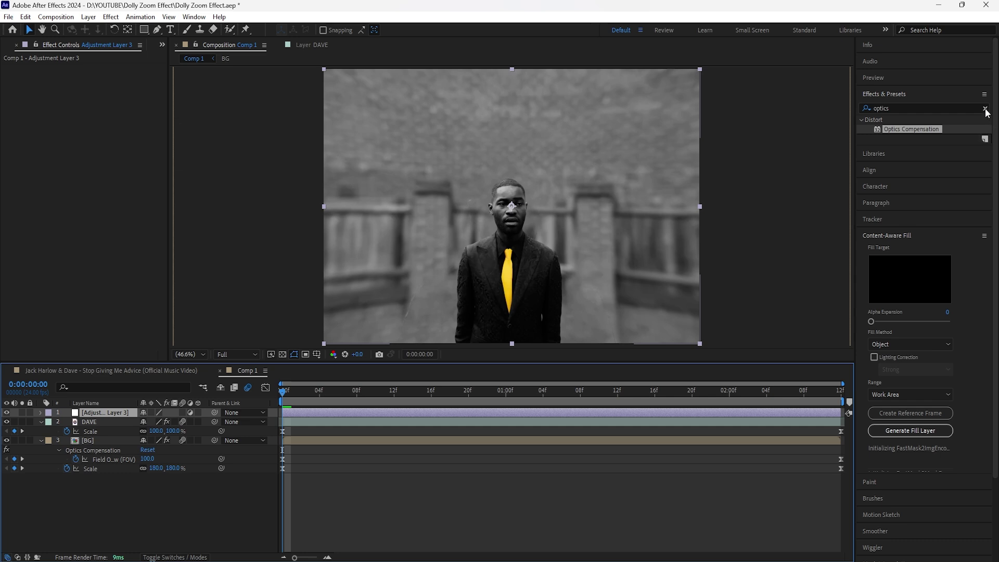
pyautogui.click(986, 110)
pyautogui.write('cc radia')
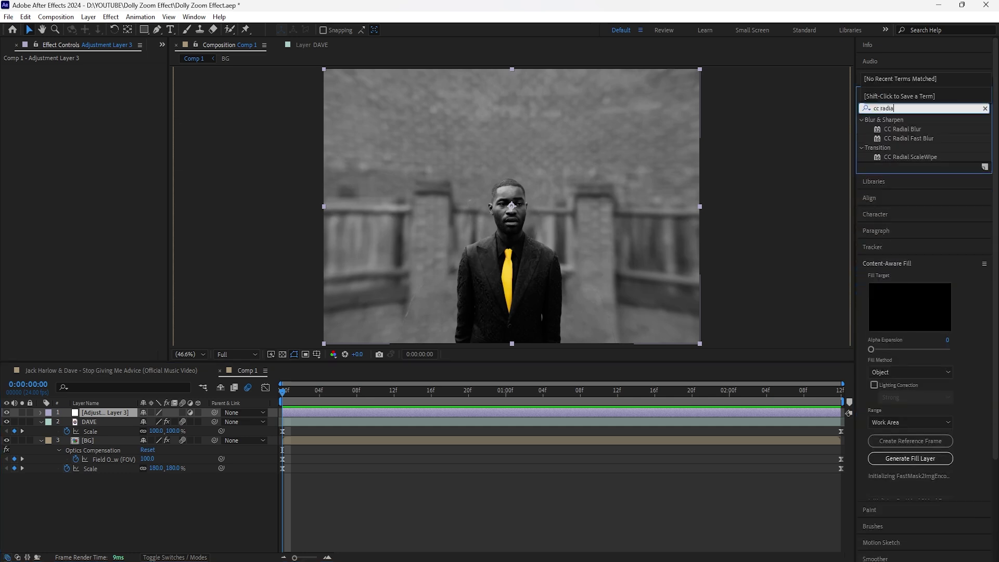
pyautogui.write('l')
pyautogui.doubleClick(903, 129)
pyautogui.click(124, 77)
pyautogui.click(147, 102)
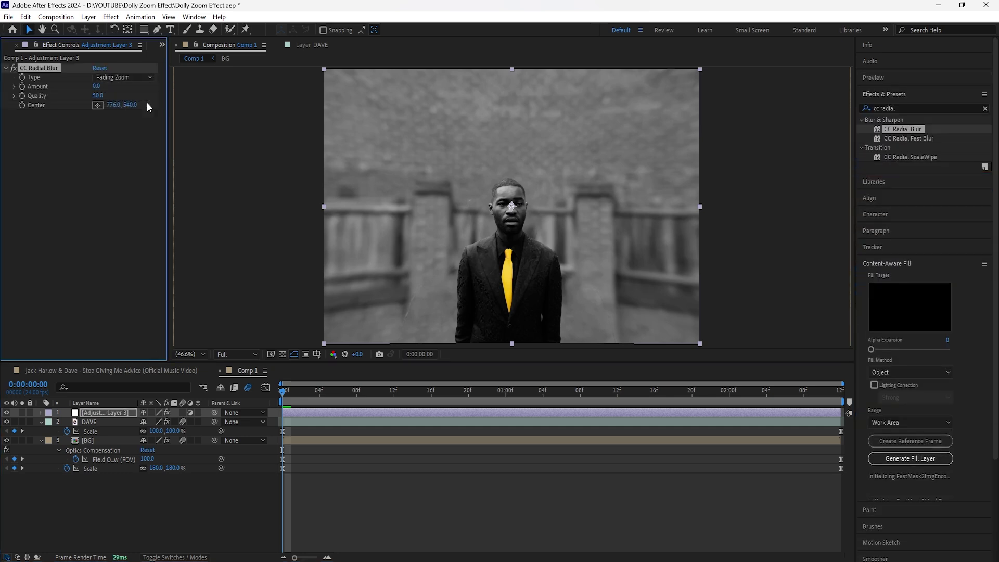
pyautogui.moveTo(96, 86); pyautogui.dragTo(109, 88)
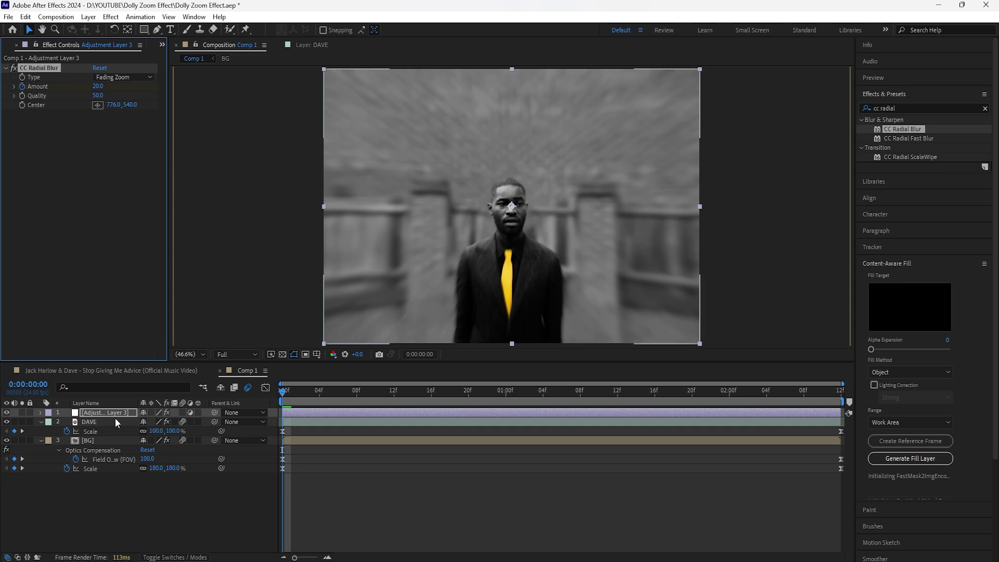
# Step: Keyframe the blur Amount down to 0 at the comp end and apply Easy Ease
pyautogui.click(113, 412)
pyautogui.press('u')
pyautogui.press('space')
pyautogui.click(99, 88)
pyautogui.write('0')
pyautogui.press('Return')
pyautogui.moveTo(832, 432); pyautogui.dragTo(841, 431)
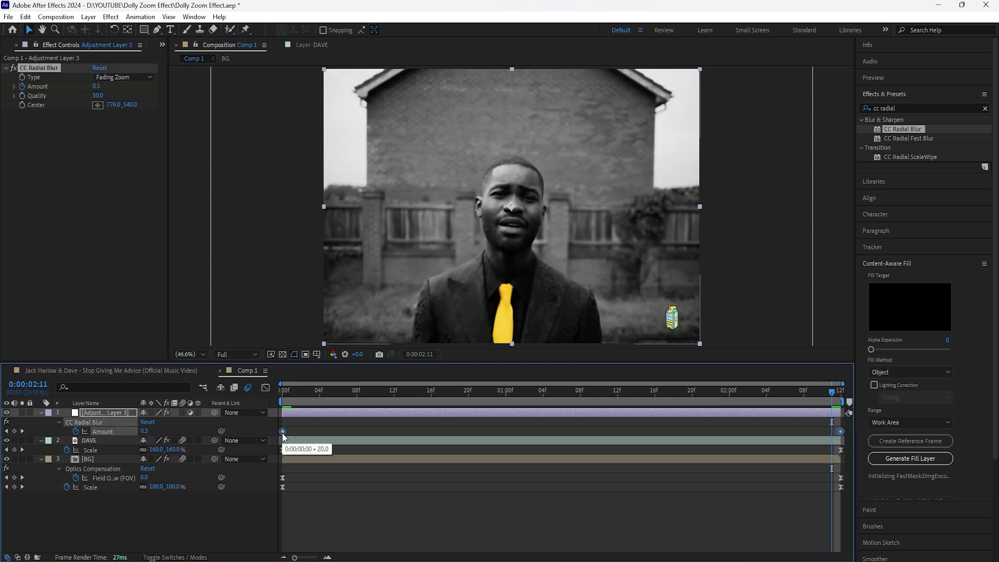
pyautogui.rightClick(283, 431)
pyautogui.moveTo(306, 428)
pyautogui.click(439, 455)
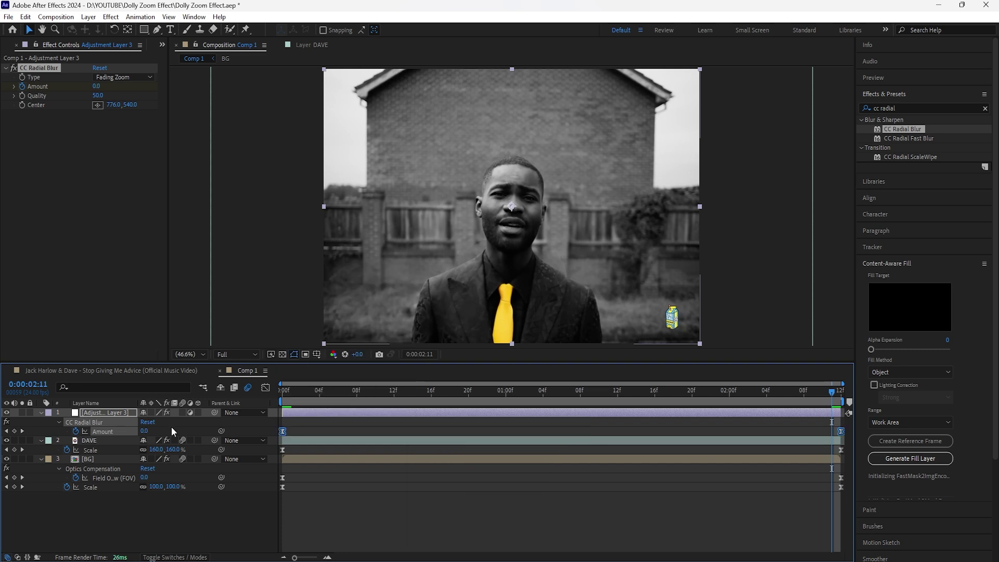
# Step: Set the Amount keyframes' ease influence to 36.50% in the Graph Editor, then preview
pyautogui.click(266, 388)
pyautogui.click(547, 417)
pyautogui.moveTo(747, 417); pyautogui.dragTo(674, 422)
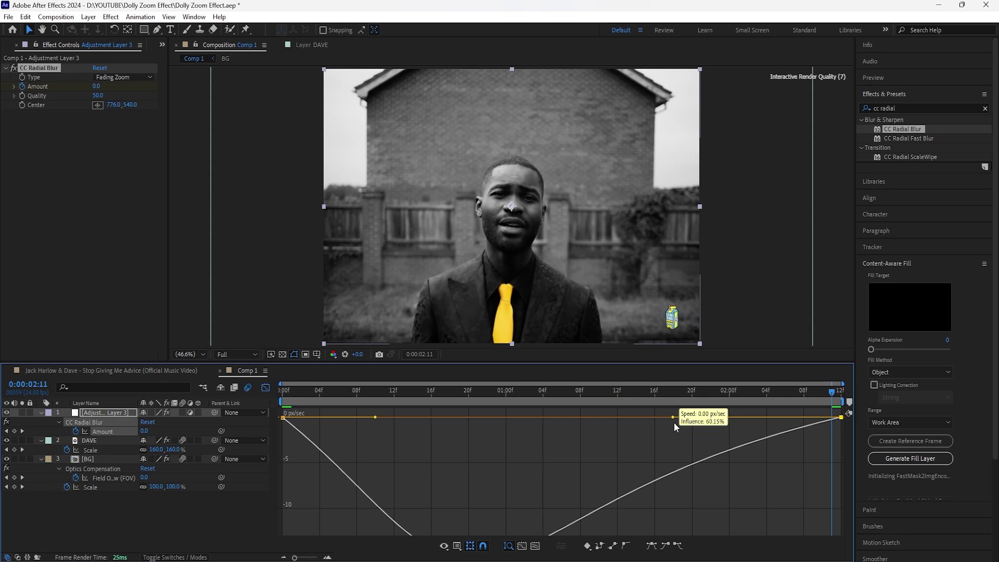
pyautogui.hotkey('shift', 'F3')
pyautogui.press('space')
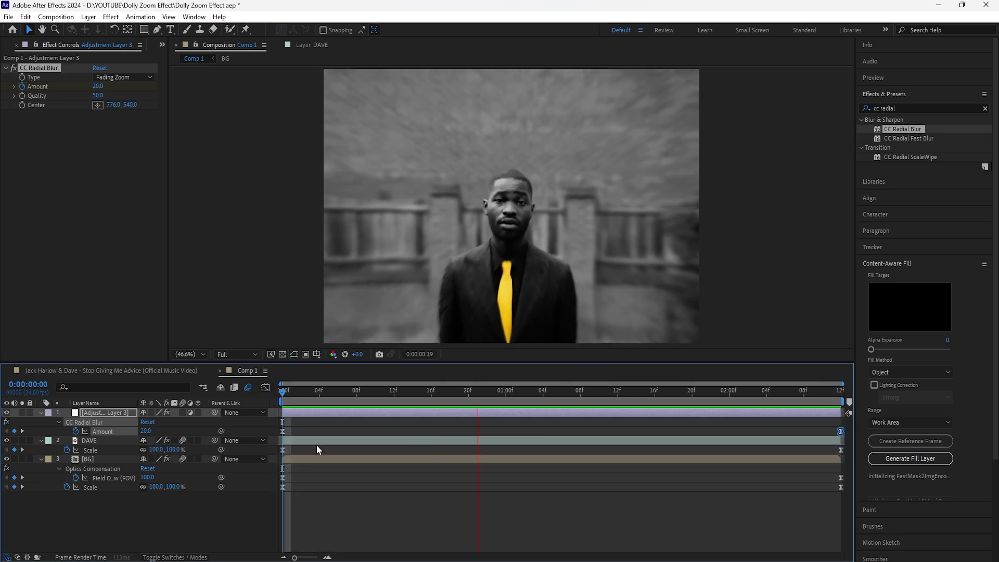